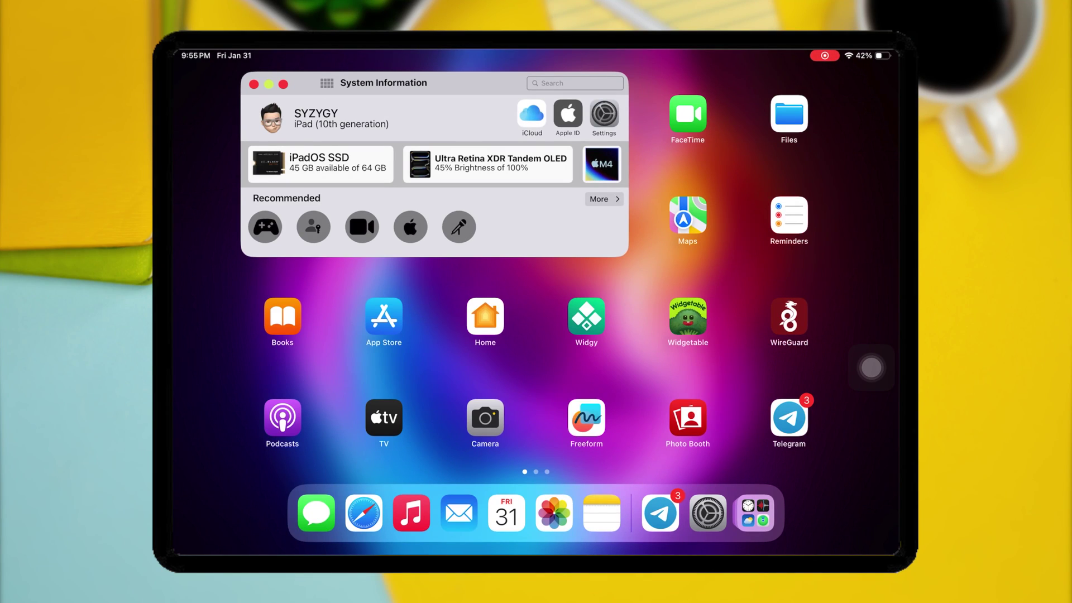
{"action": "scroll", "coordinate": [536, 301], "scroll_direction": "right", "scroll_amount": 3}
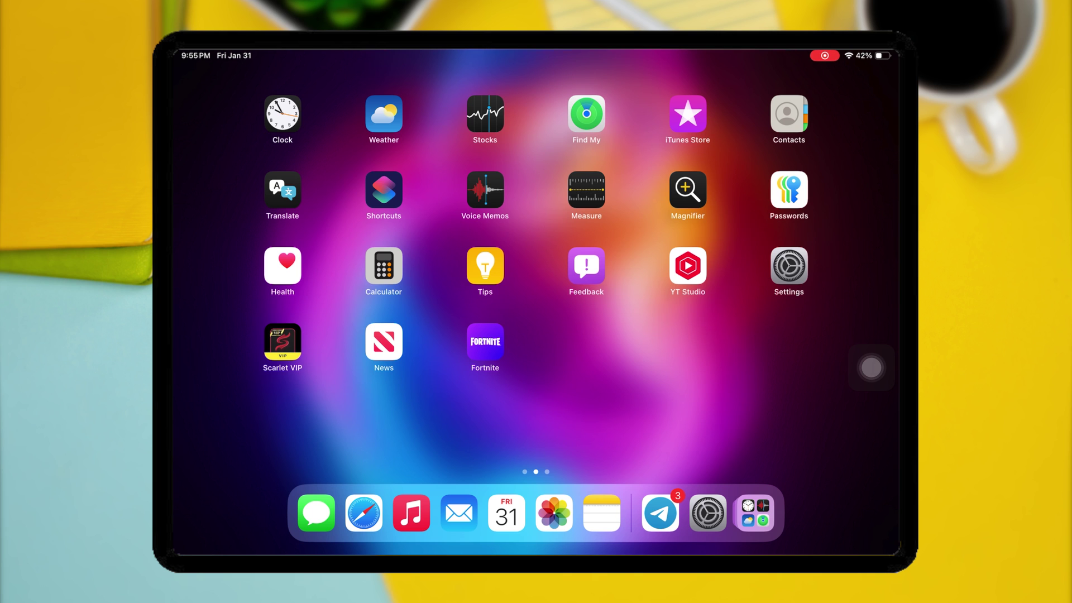
- Download the DNS CHẶN THU HỒI VNcertDNS profile from the linkbio page in Safari
{"action": "left_click", "coordinate": [364, 513]}
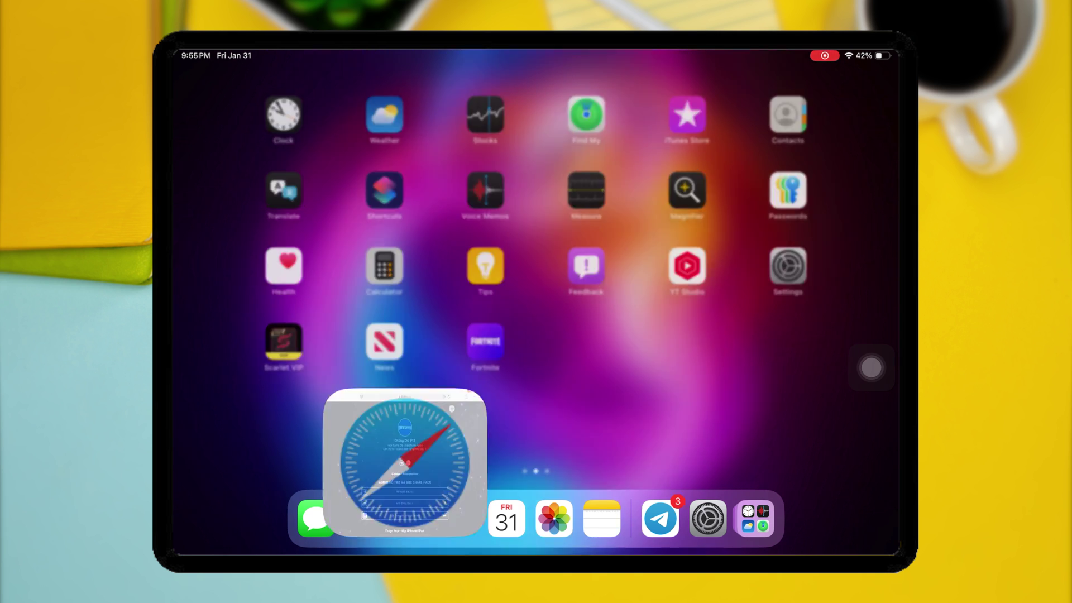
{"action": "scroll", "coordinate": [871, 367], "scroll_direction": "down", "scroll_amount": 5}
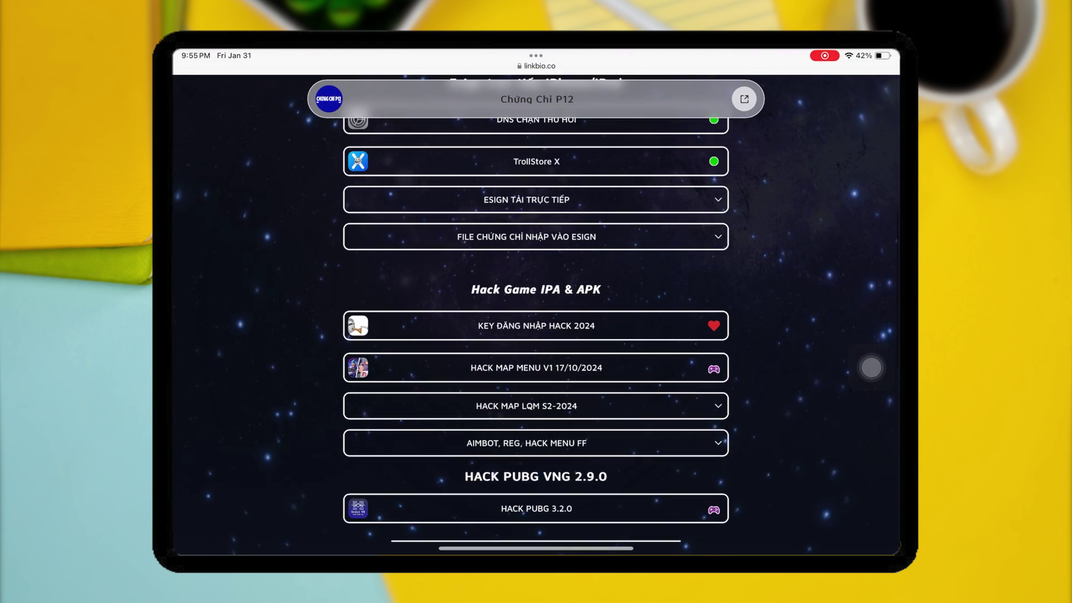
{"action": "scroll", "coordinate": [871, 367], "scroll_direction": "up", "scroll_amount": 2}
{"action": "scroll", "coordinate": [871, 367], "scroll_direction": "down", "scroll_amount": 1}
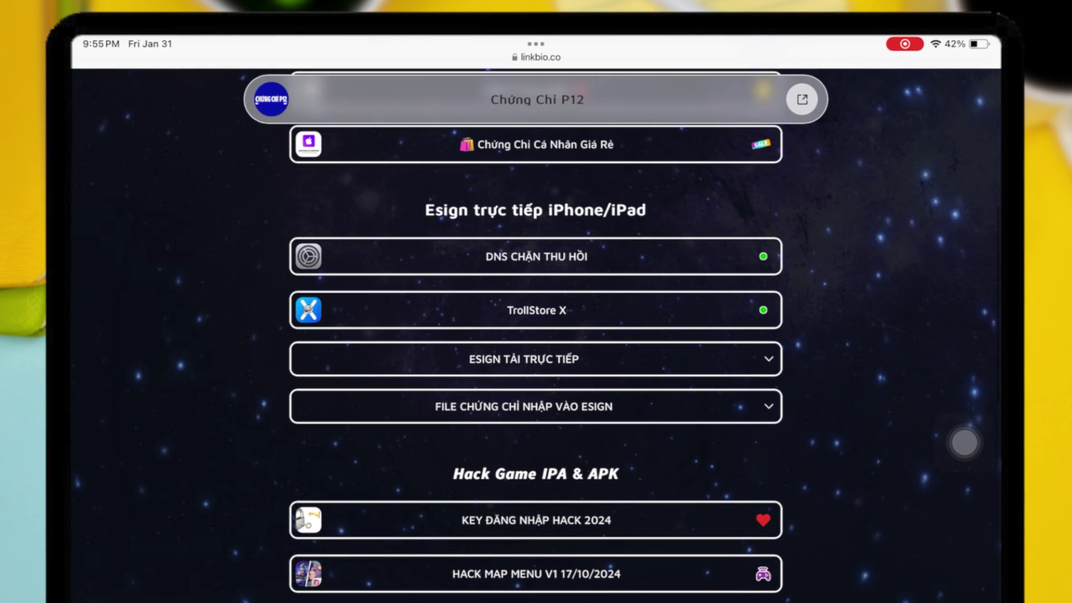
{"action": "scroll", "coordinate": [536, 335], "scroll_direction": "up", "scroll_amount": 3}
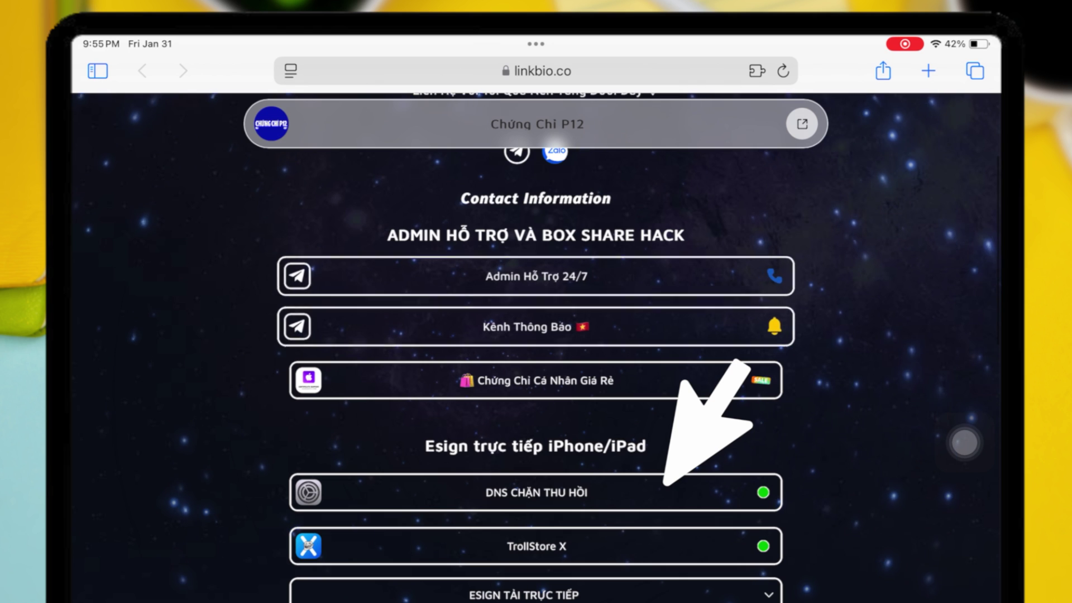
{"action": "left_click", "coordinate": [536, 493]}
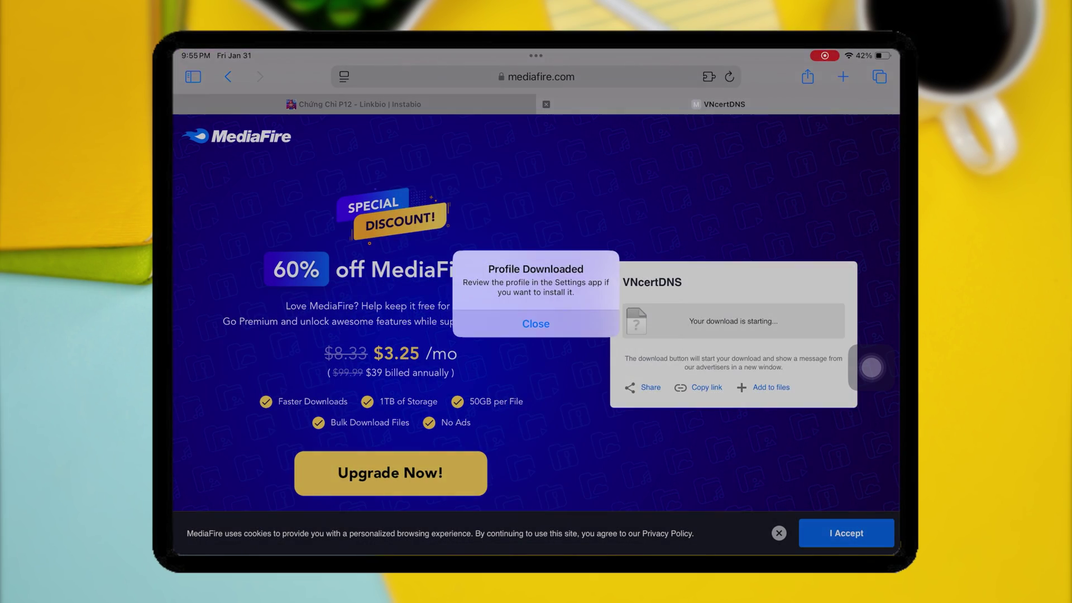
{"action": "left_click", "coordinate": [536, 324]}
- Install the downloaded VNcert DNS profile, accepting the DNS monitoring warning, then return home
{"action": "left_click", "coordinate": [547, 104]}
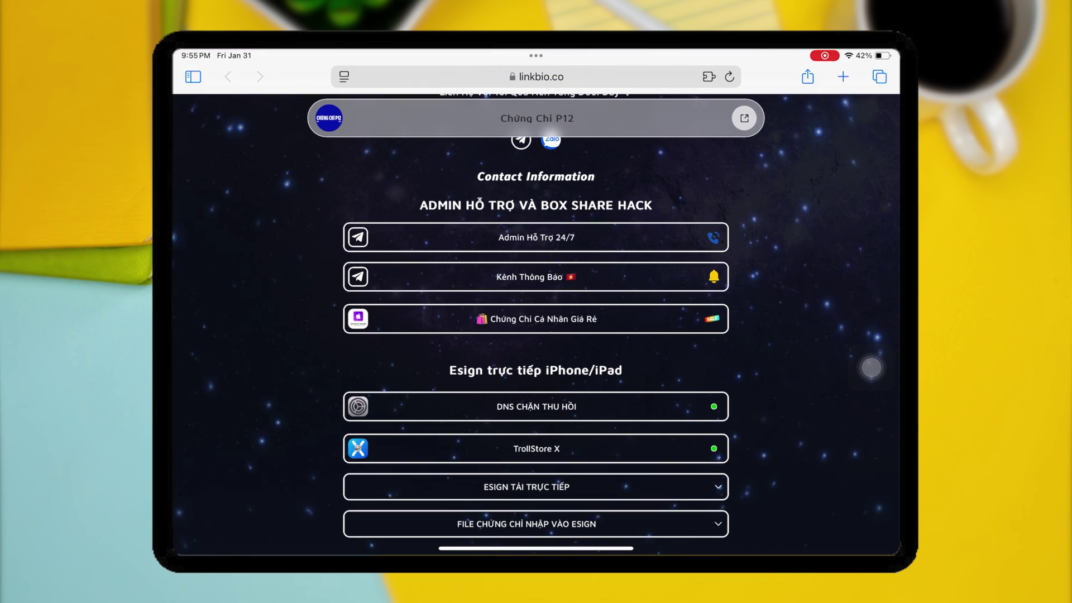
{"action": "left_click_drag", "start_coordinate": [537, 549], "coordinate": [536, 353]}
{"action": "left_click", "coordinate": [787, 263]}
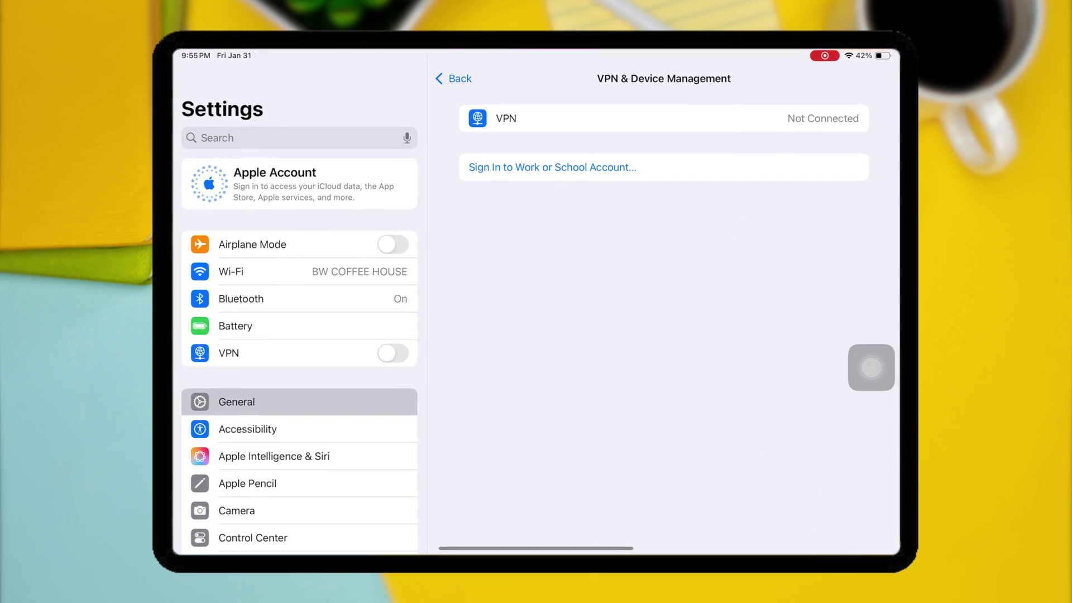
{"action": "left_click", "coordinate": [237, 243]}
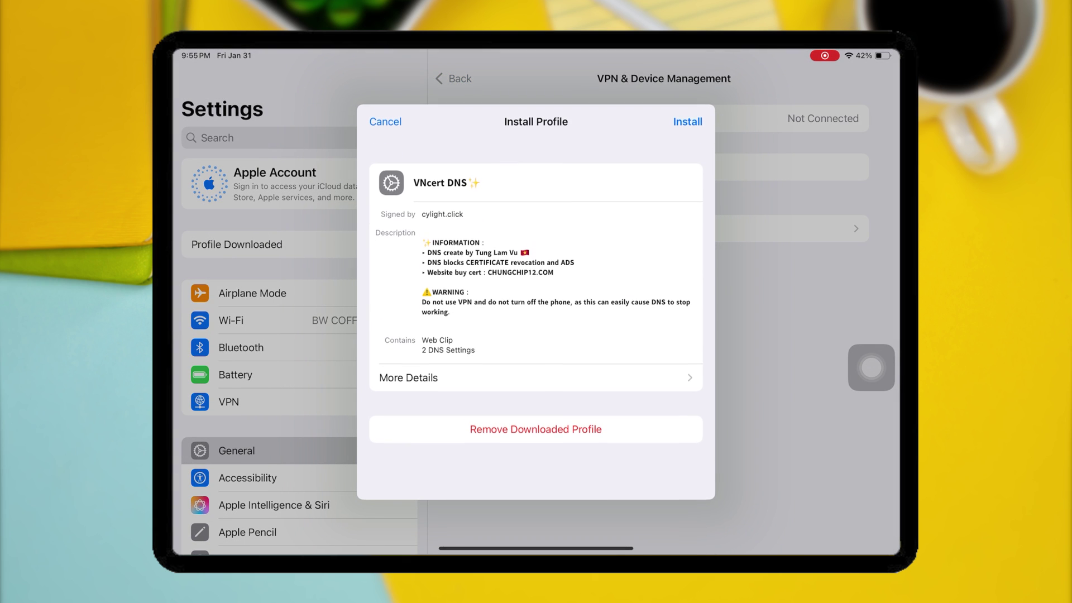
{"action": "left_click", "coordinate": [688, 121]}
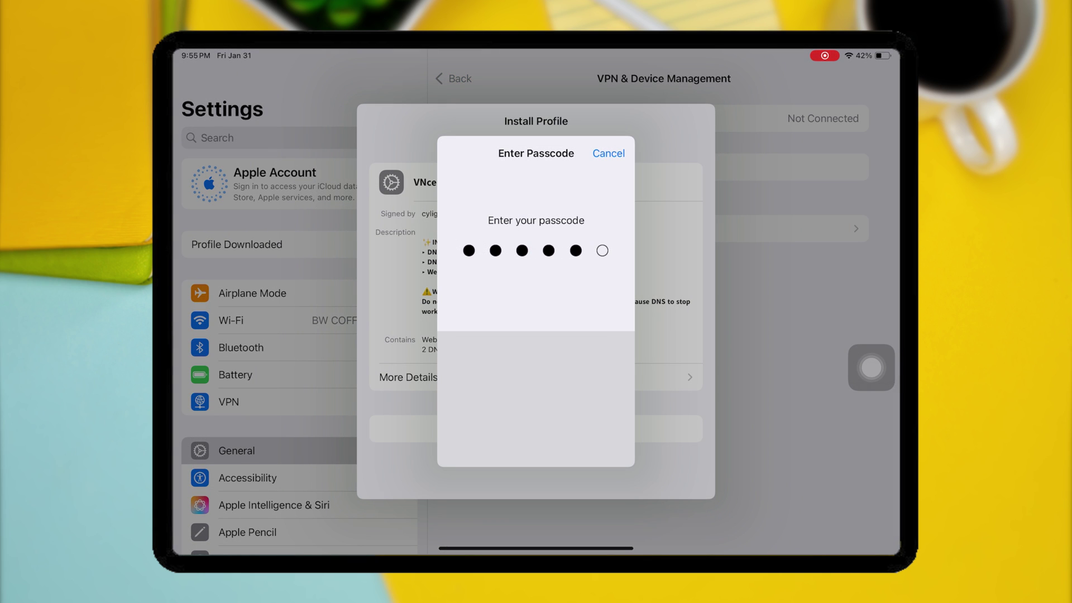
{"action": "type", "text": "0"}
{"action": "left_click", "coordinate": [688, 122]}
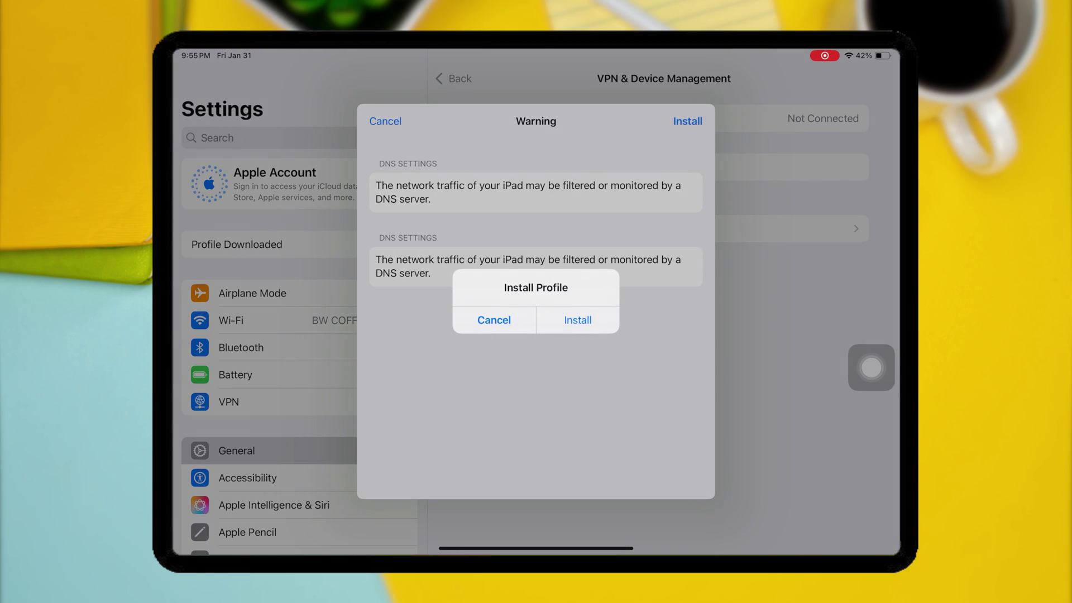
{"action": "left_click", "coordinate": [578, 321]}
{"action": "left_click", "coordinate": [688, 122]}
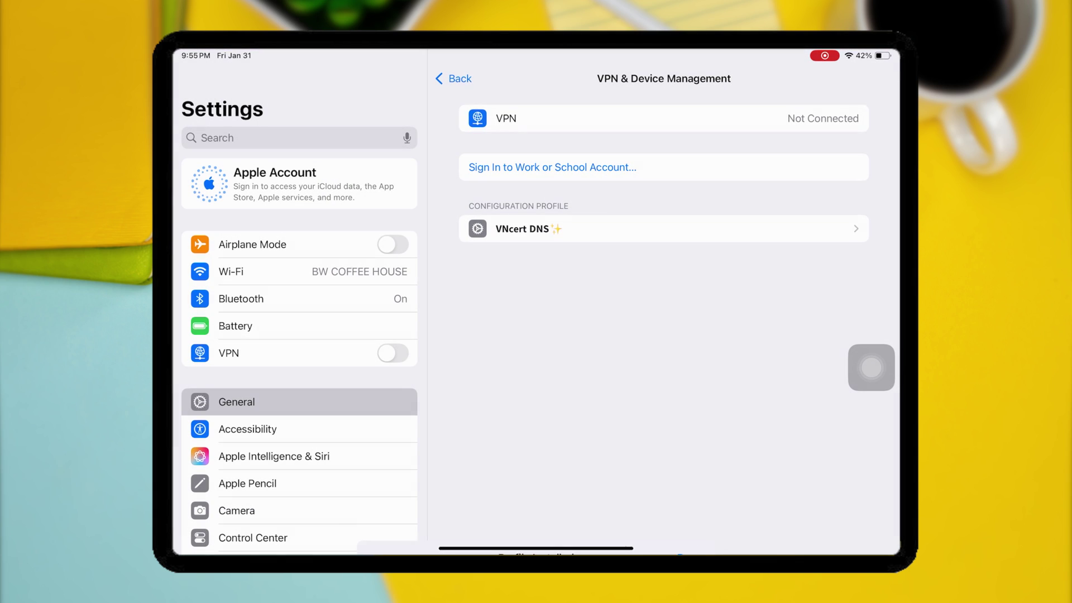
{"action": "left_click_drag", "start_coordinate": [536, 549], "coordinate": [537, 335]}
- Reopen Safari and follow an ESign direct download link toward the captcha page
{"action": "left_click", "coordinate": [359, 511]}
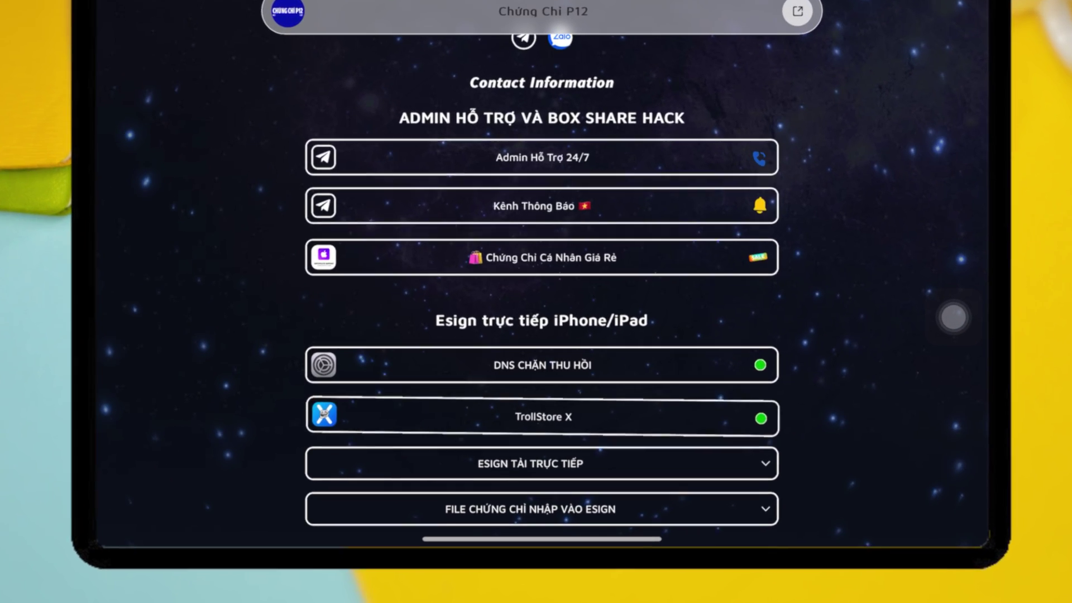
{"action": "scroll", "coordinate": [543, 335], "scroll_direction": "down", "scroll_amount": 5}
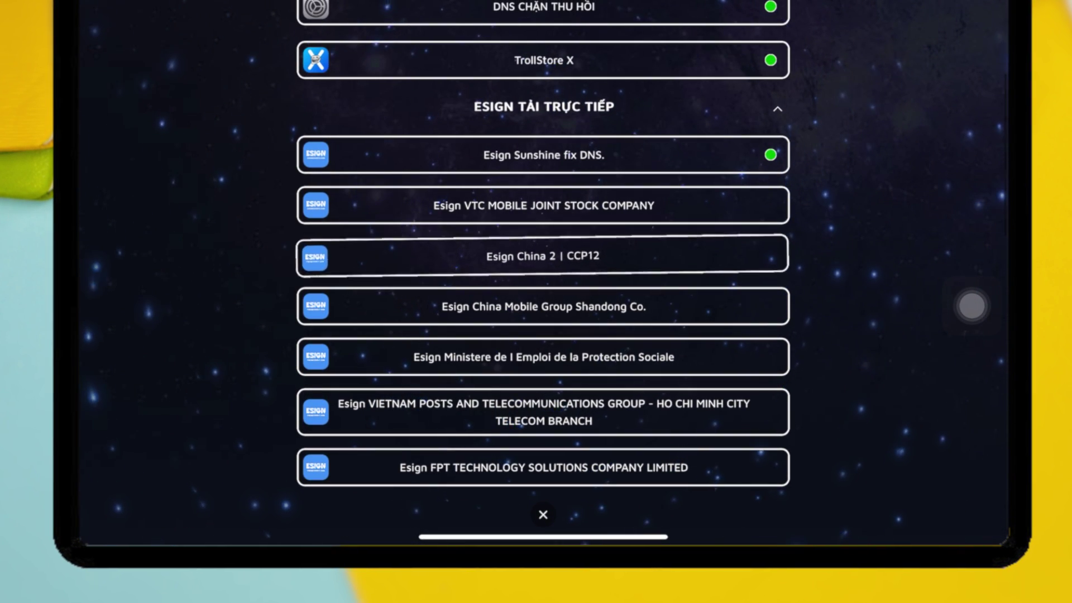
{"action": "left_click", "coordinate": [543, 60]}
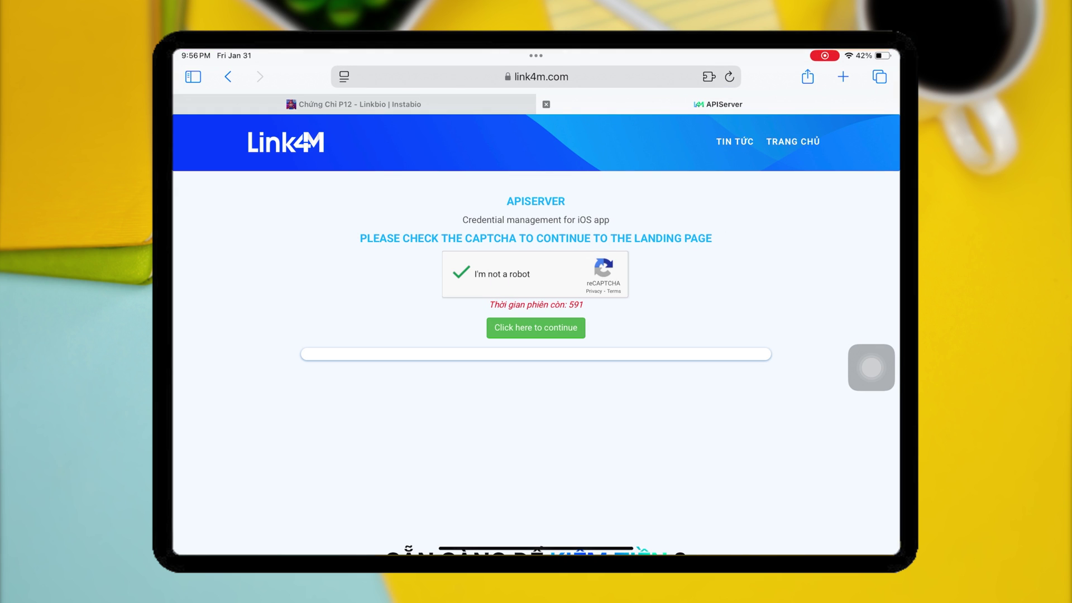
- Continue past the captcha, confirm the ESign install, and return to the Home Screen
{"action": "left_click", "coordinate": [535, 328]}
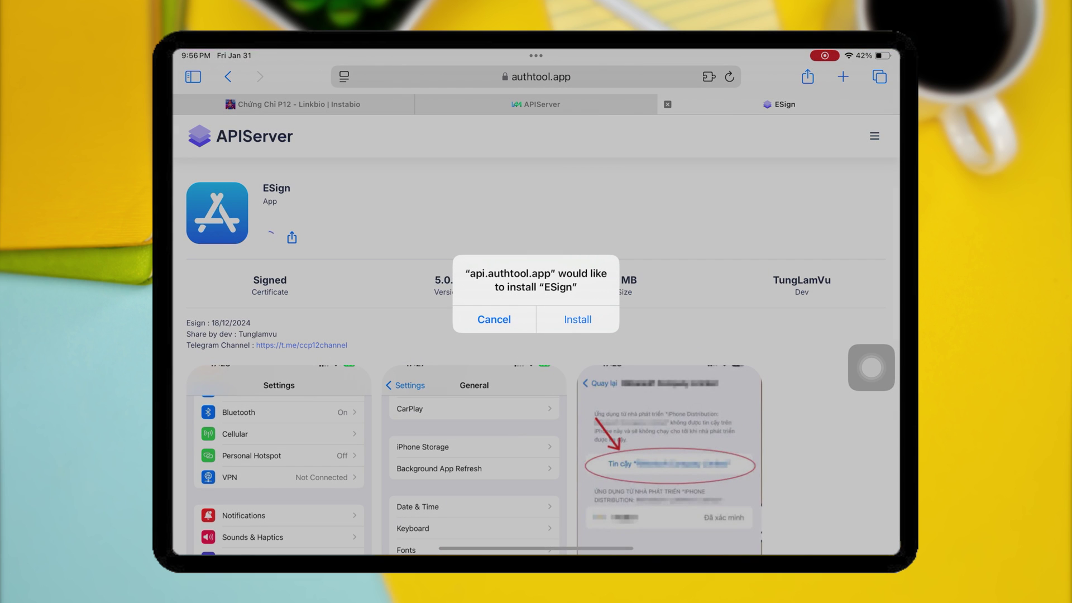
{"action": "left_click", "coordinate": [577, 319]}
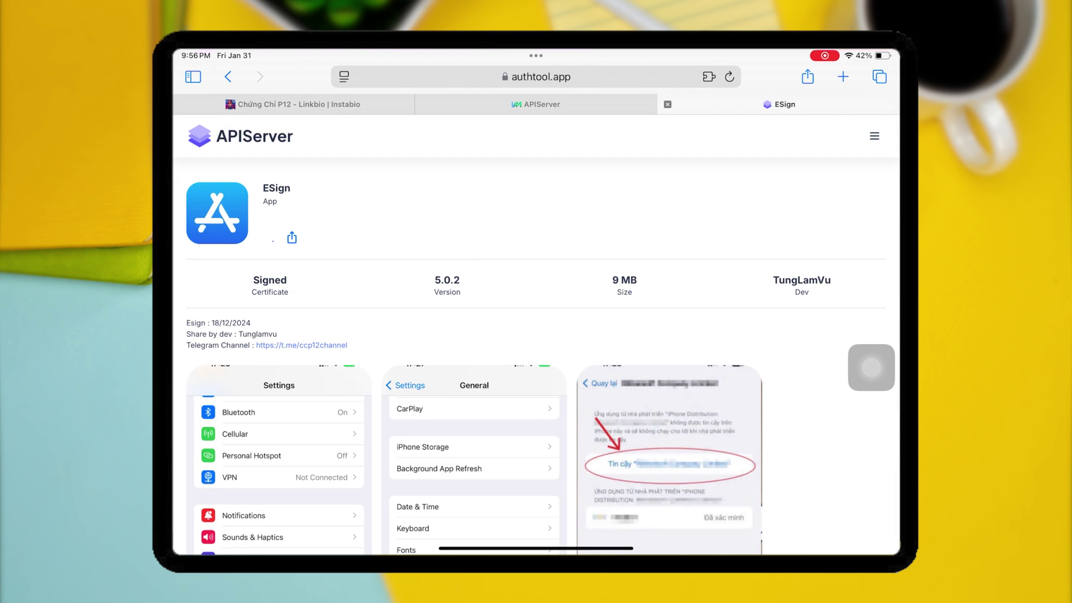
{"action": "key", "text": "super+h"}
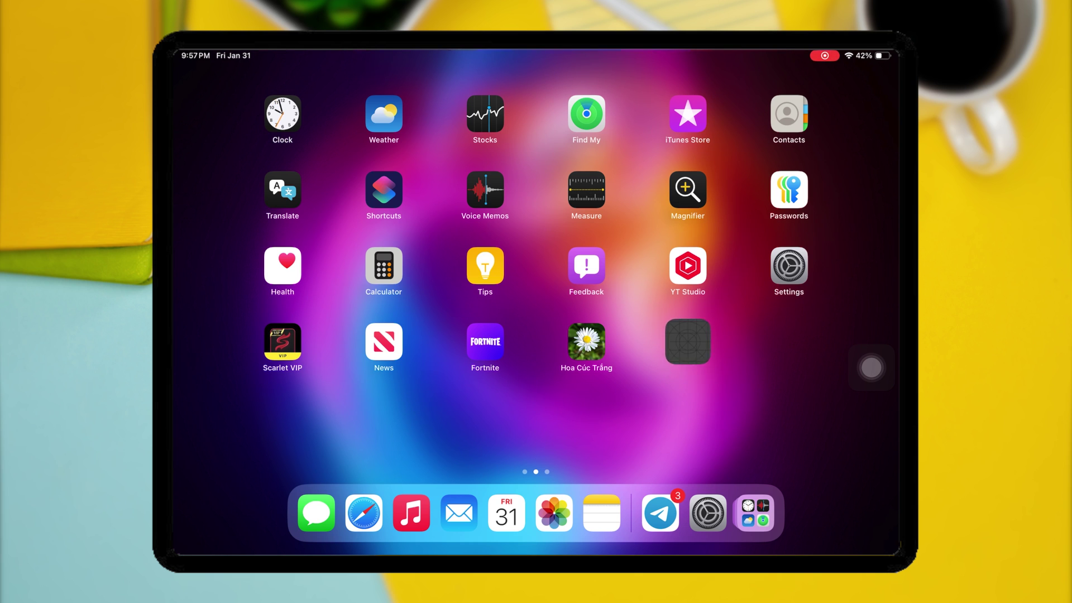
- Confirm installing the five-app ESign bundle from the Hoa Cúc Trắng web clip
{"action": "left_click", "coordinate": [687, 340]}
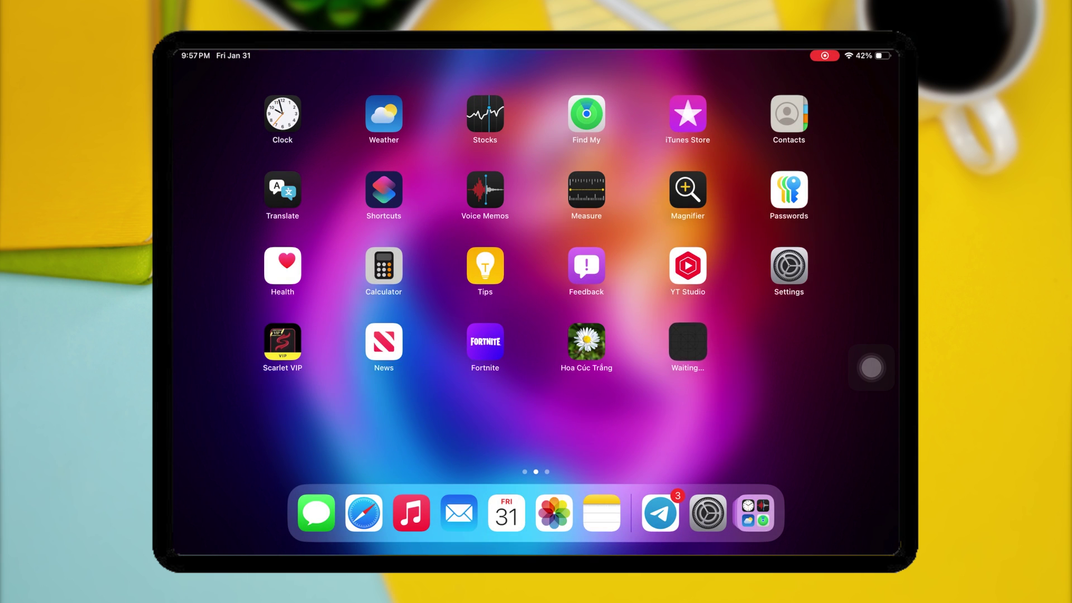
{"action": "left_click", "coordinate": [688, 342]}
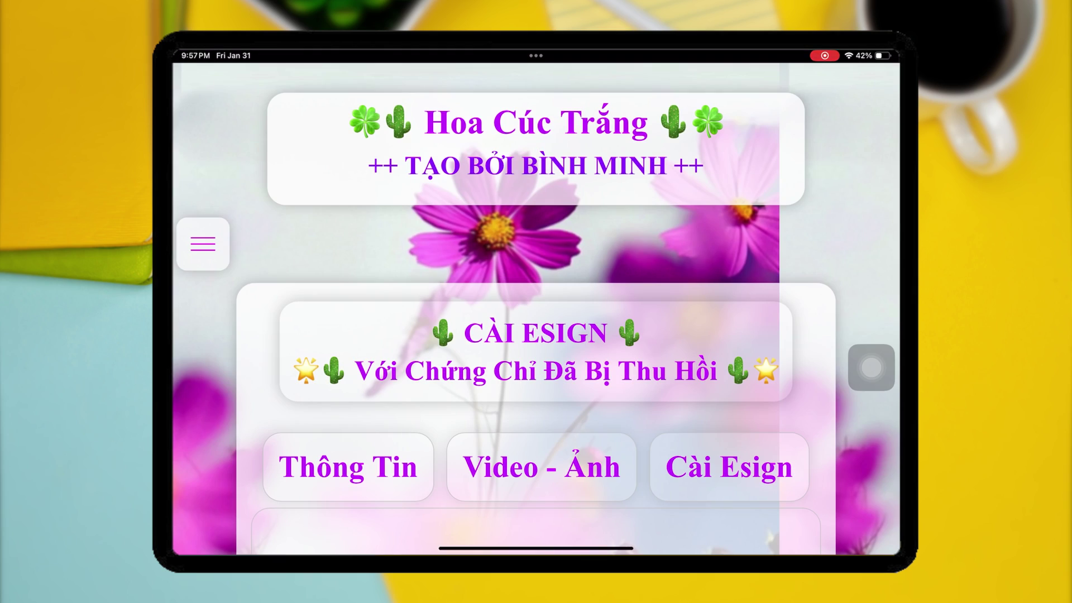
{"action": "scroll", "coordinate": [536, 310], "scroll_direction": "down", "scroll_amount": 1}
{"action": "left_click", "coordinate": [730, 425]}
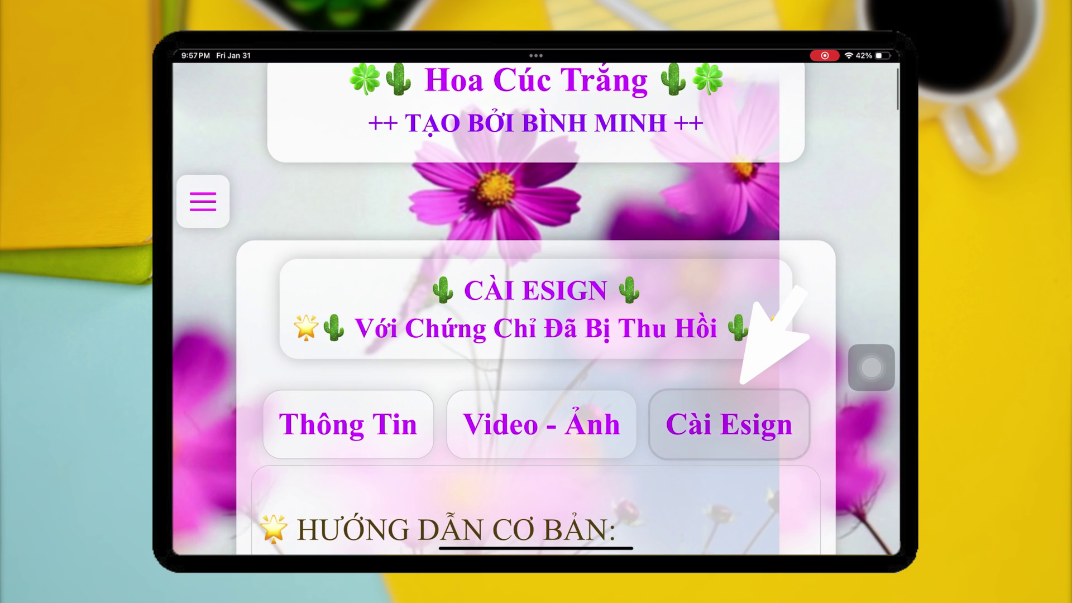
{"action": "scroll", "coordinate": [537, 310], "scroll_direction": "down", "scroll_amount": 3}
{"action": "scroll", "coordinate": [536, 310], "scroll_direction": "down", "scroll_amount": 2}
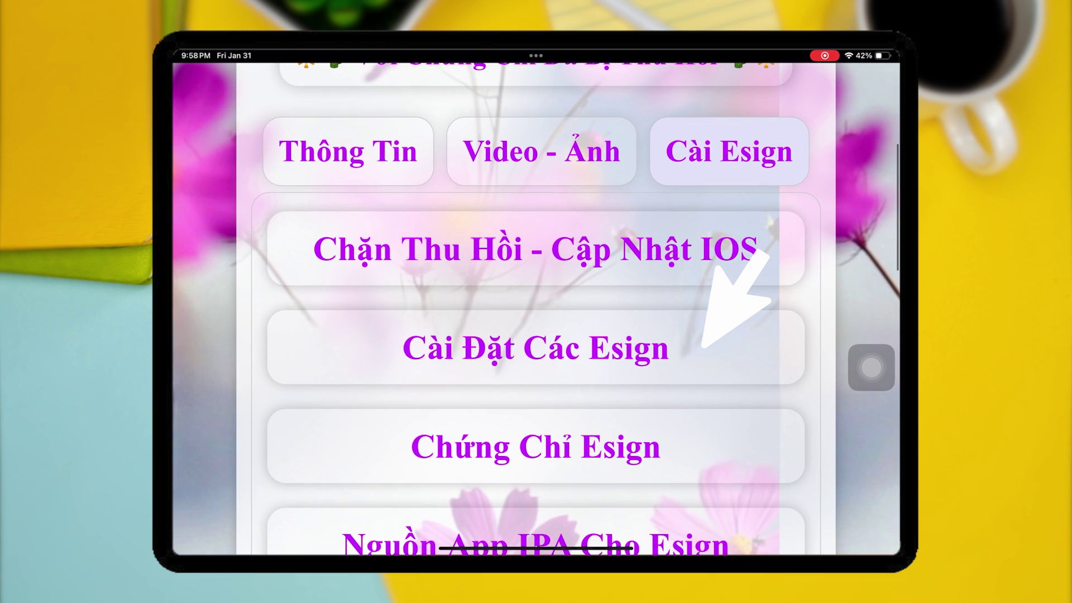
{"action": "scroll", "coordinate": [536, 310], "scroll_direction": "down", "scroll_amount": 1}
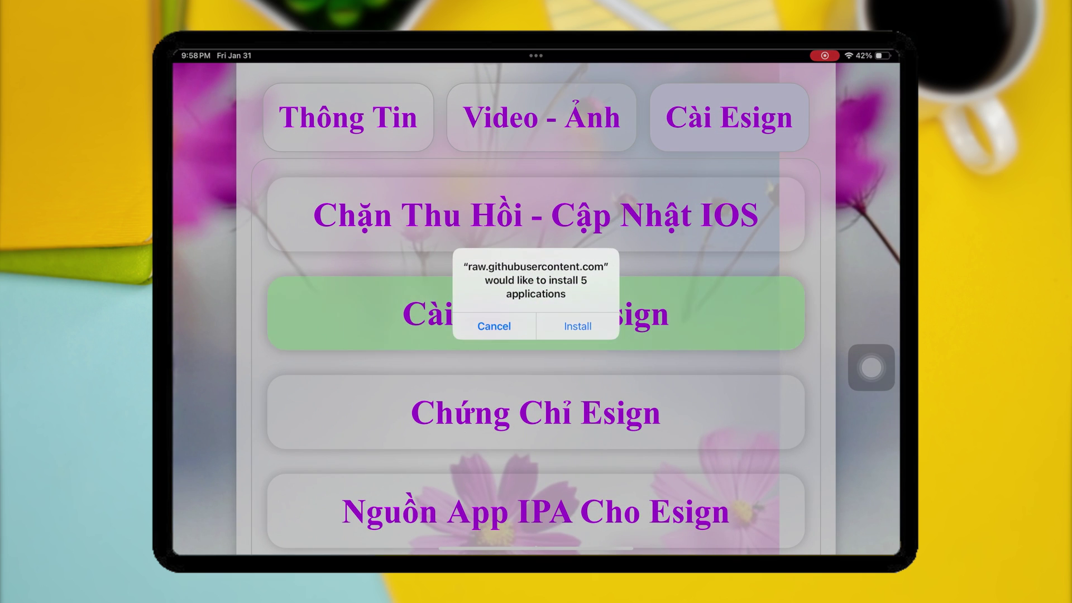
{"action": "left_click", "coordinate": [577, 326]}
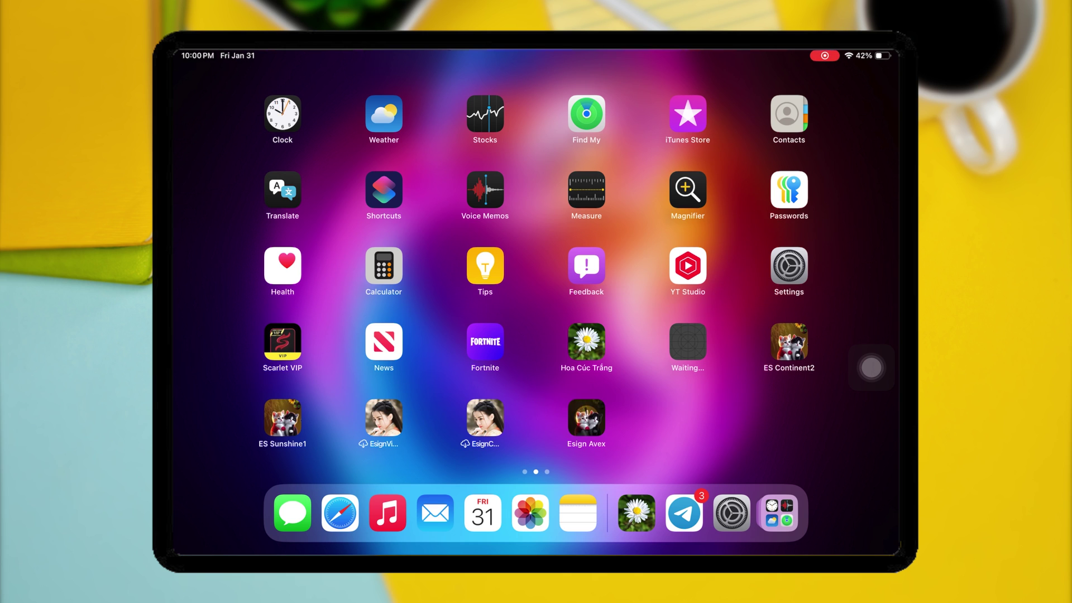
- Try launching Esign Avex and dismiss the untrusted enterprise developer alert
{"action": "left_click", "coordinate": [587, 418]}
{"action": "left_click", "coordinate": [531, 356]}
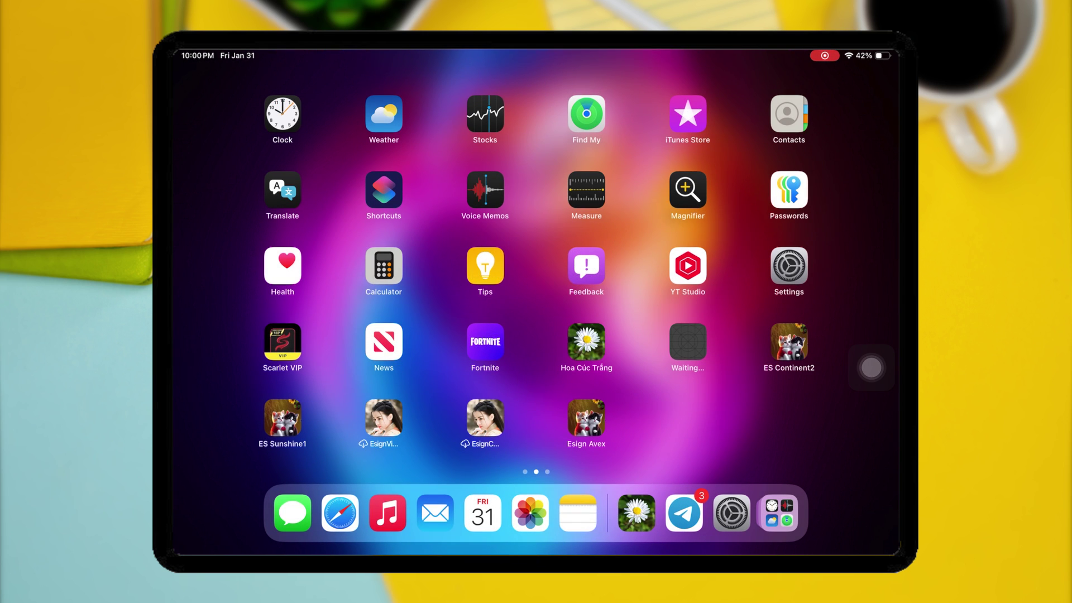
{"action": "left_click", "coordinate": [586, 417]}
{"action": "left_click", "coordinate": [536, 353]}
- Trust the AVEX DIGITAL INC. developer under VPN & Device Management
{"action": "left_click", "coordinate": [731, 513]}
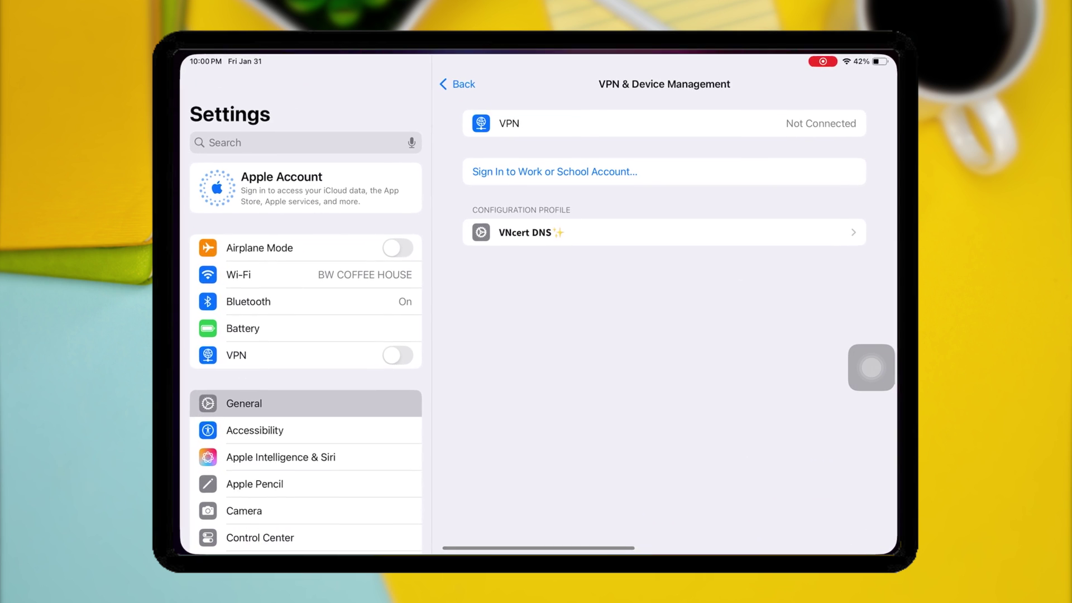
{"action": "scroll", "coordinate": [872, 366], "scroll_direction": "left", "scroll_amount": 3}
{"action": "scroll", "coordinate": [871, 367], "scroll_direction": "down", "scroll_amount": 5}
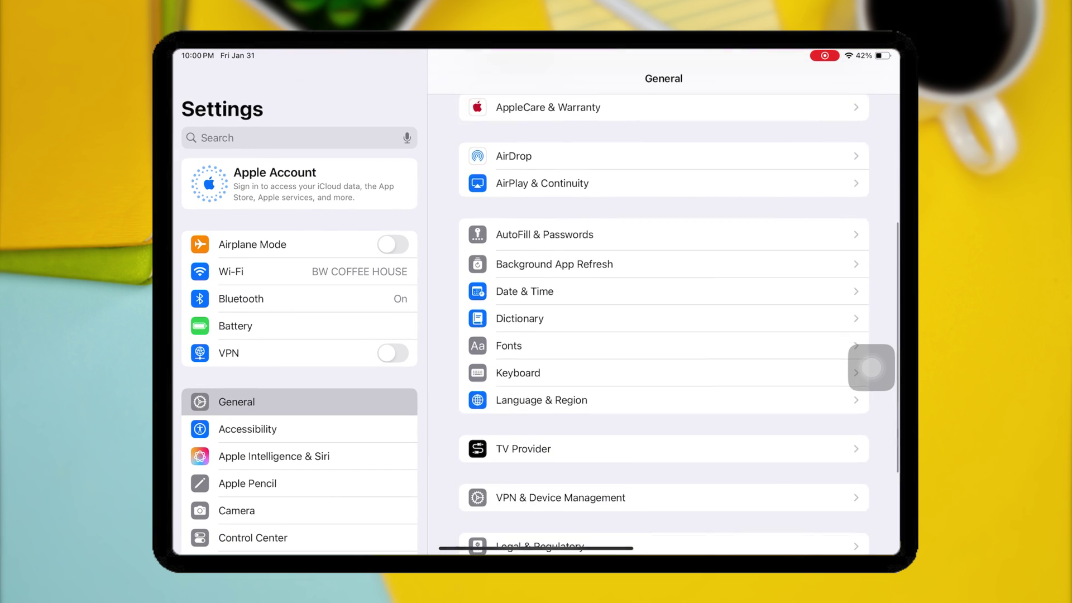
{"action": "scroll", "coordinate": [872, 367], "scroll_direction": "down", "scroll_amount": 3}
{"action": "left_click", "coordinate": [871, 366]}
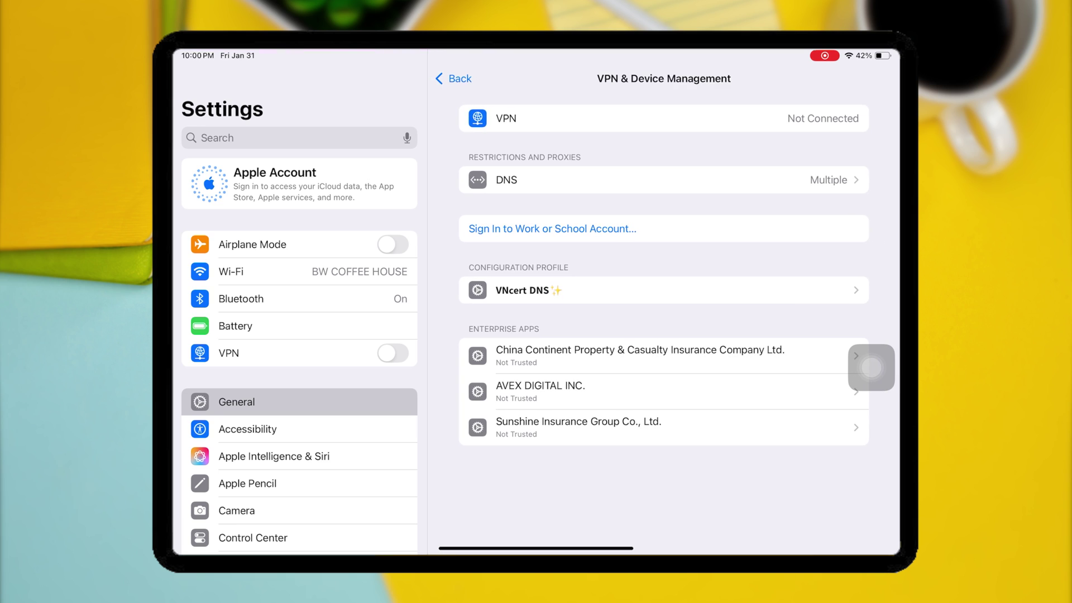
{"action": "left_click", "coordinate": [855, 392]}
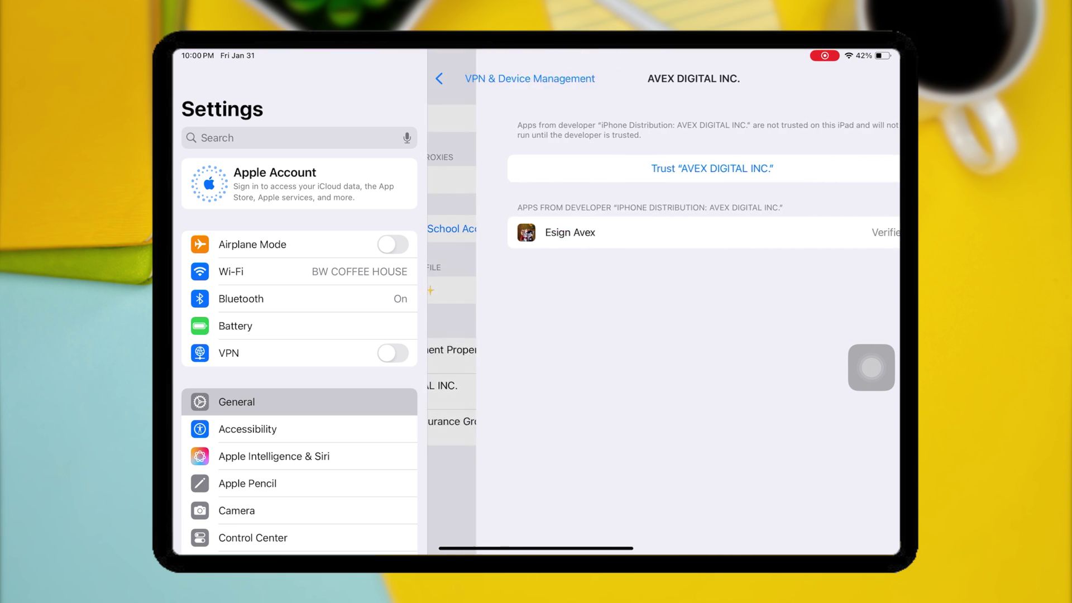
{"action": "left_click", "coordinate": [664, 168]}
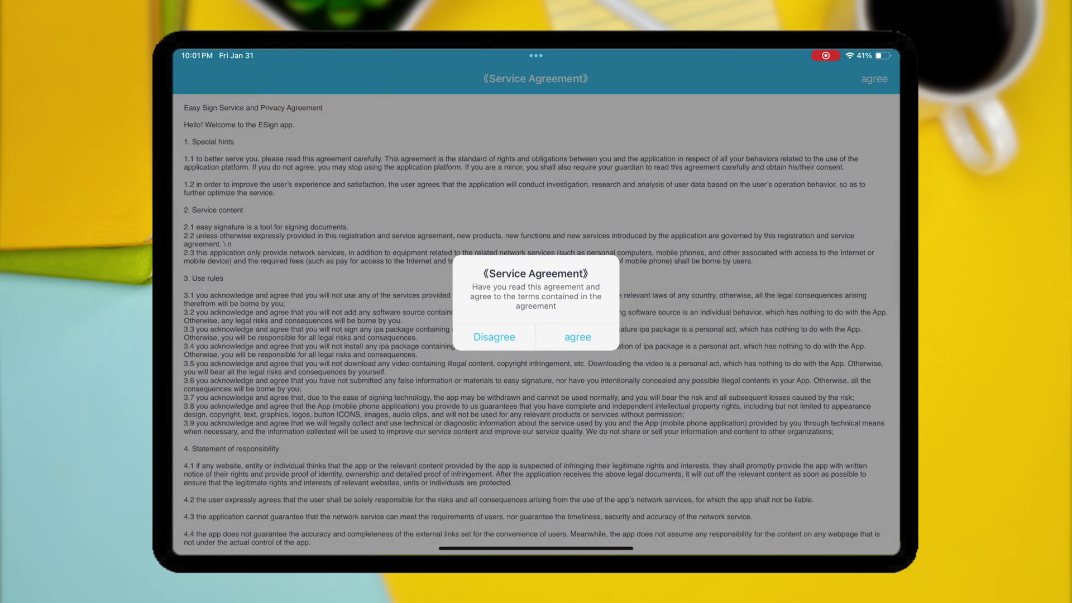
- Accept ESign's usage notice and Service Agreement, reopen Esign Avex, then go home
{"action": "left_click", "coordinate": [579, 336]}
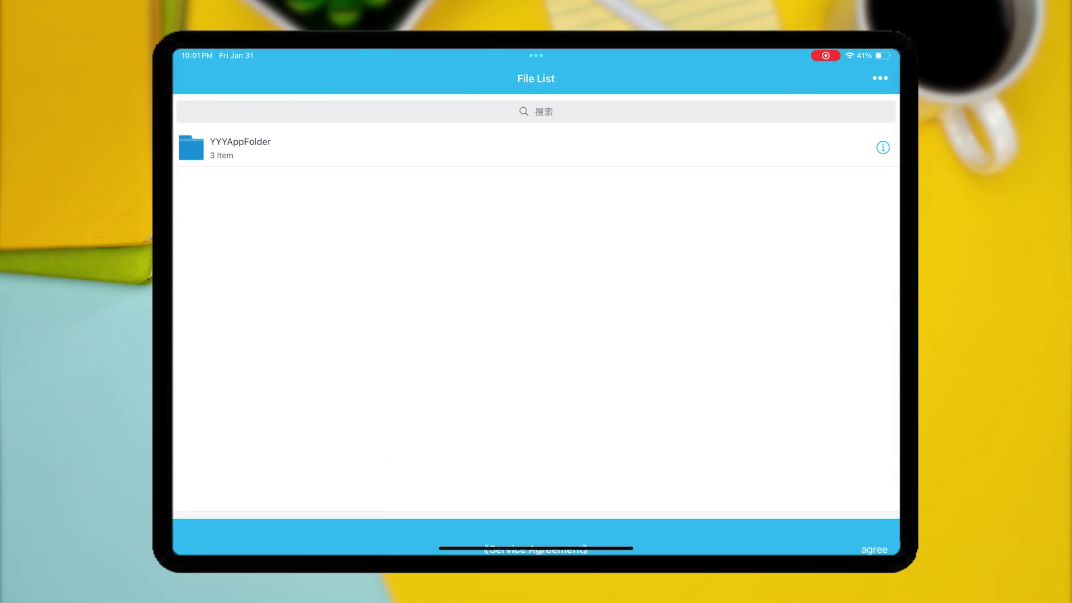
{"action": "left_click_drag", "start_coordinate": [536, 549], "coordinate": [536, 335]}
{"action": "left_click", "coordinate": [586, 416]}
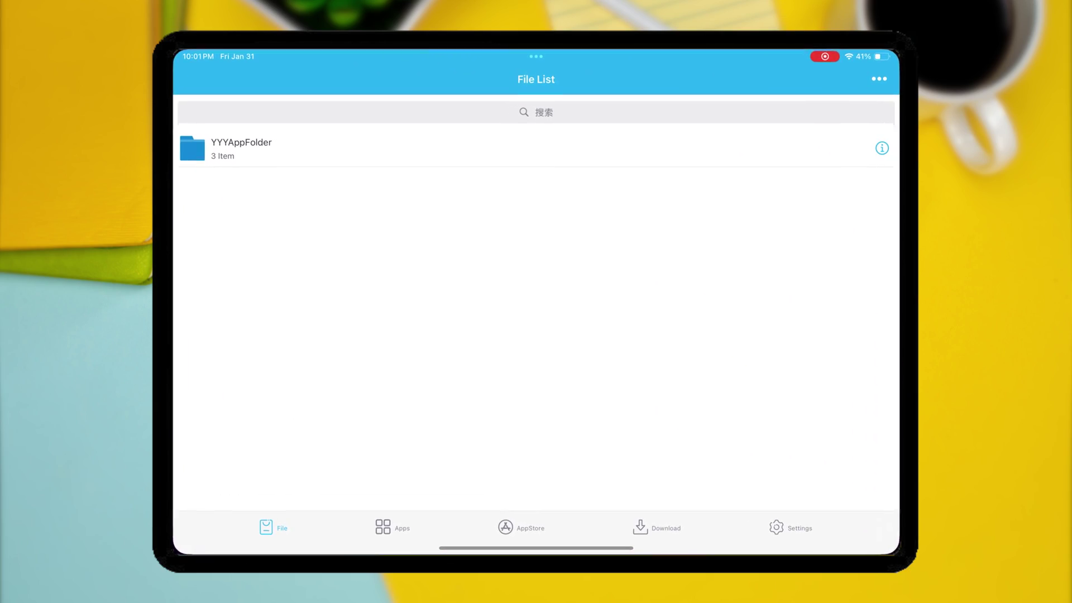
{"action": "left_click_drag", "start_coordinate": [536, 549], "coordinate": [536, 335]}
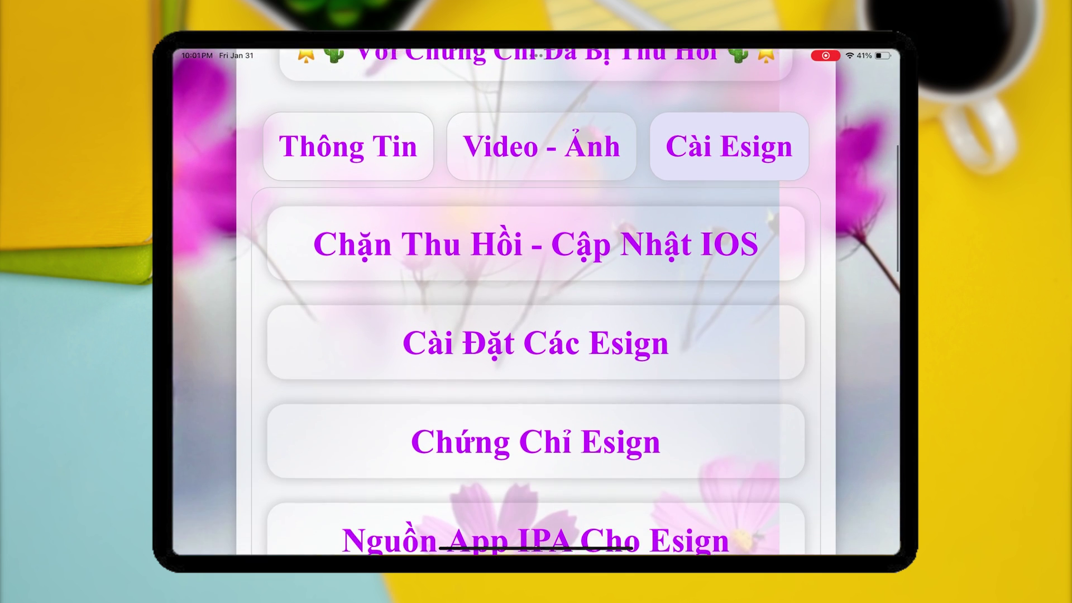
- Download Cert.zip from the Chứng Chỉ Esign page and save it to On My iPad
{"action": "left_click", "coordinate": [536, 391]}
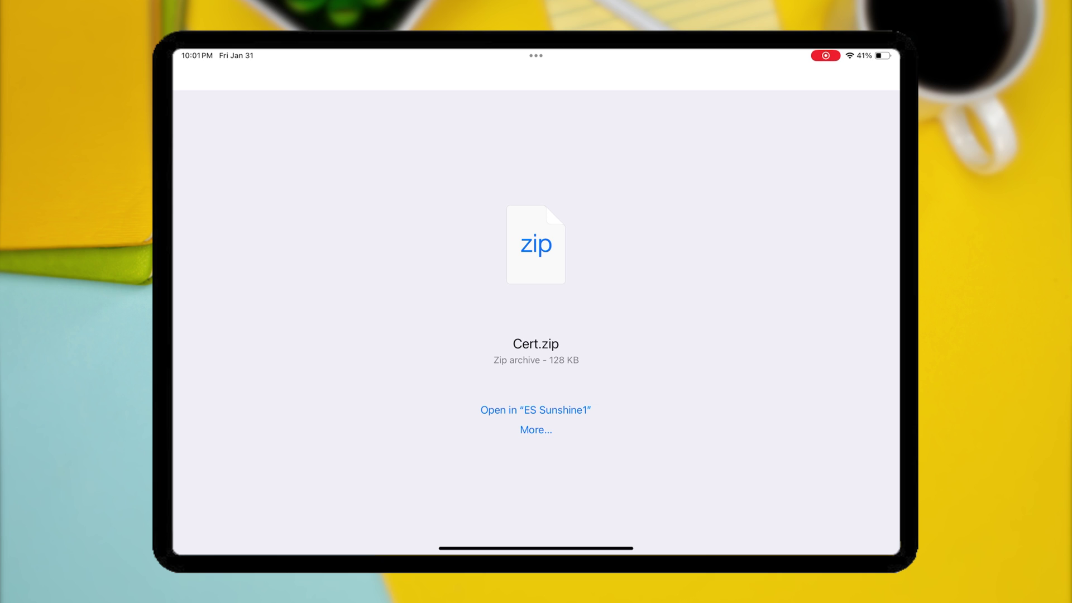
{"action": "left_click", "coordinate": [537, 430]}
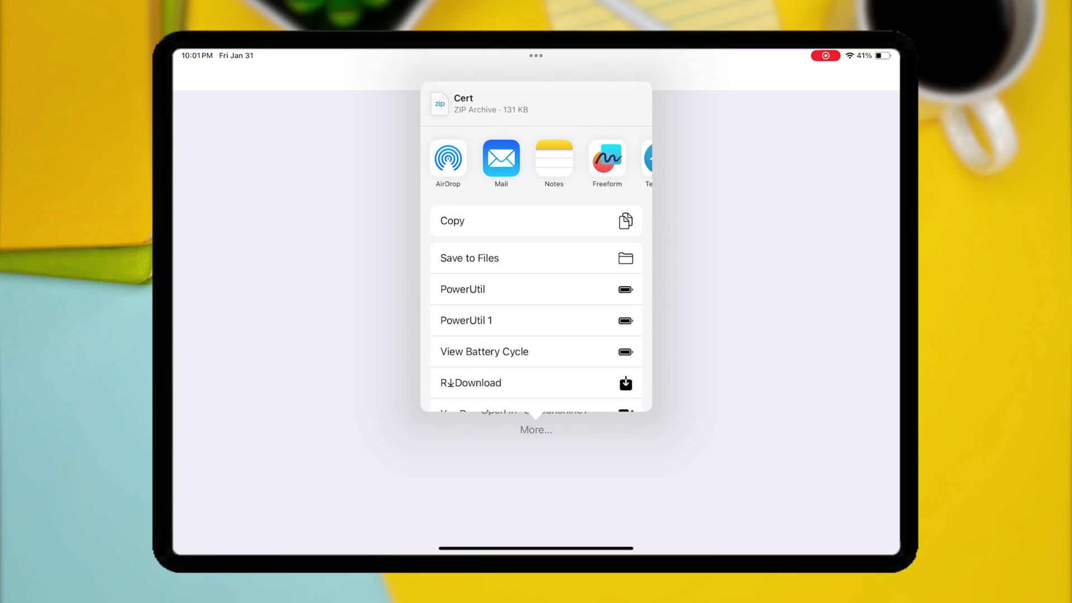
{"action": "left_click", "coordinate": [469, 259]}
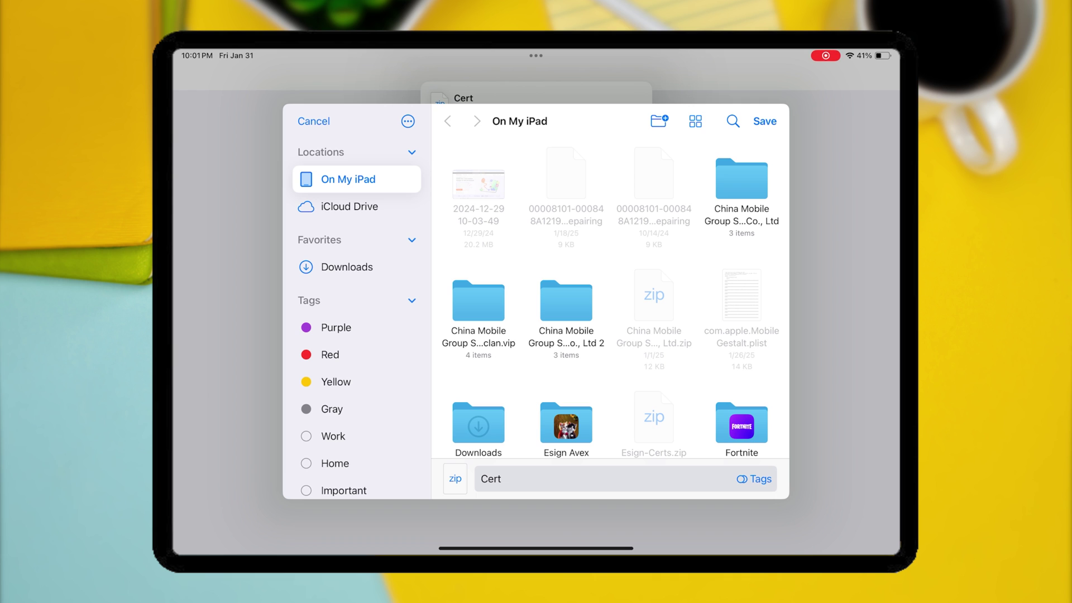
{"action": "left_click", "coordinate": [765, 122]}
- Launch Esign Avex and import Cert.zip into its file list
{"action": "left_click_drag", "start_coordinate": [536, 549], "coordinate": [537, 377]}
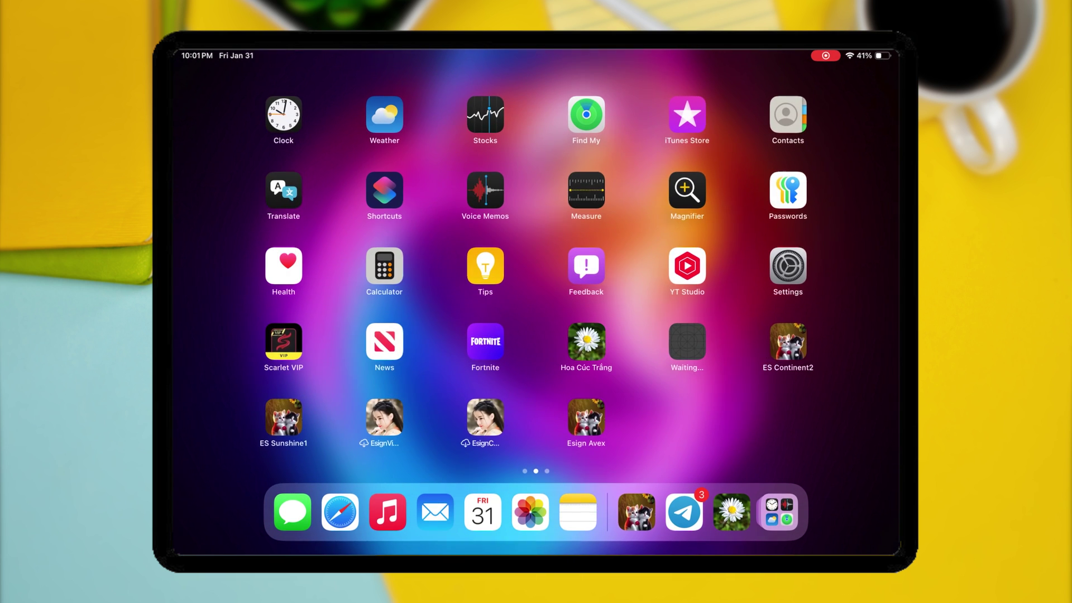
{"action": "left_click", "coordinate": [637, 515]}
{"action": "left_click", "coordinate": [880, 78]}
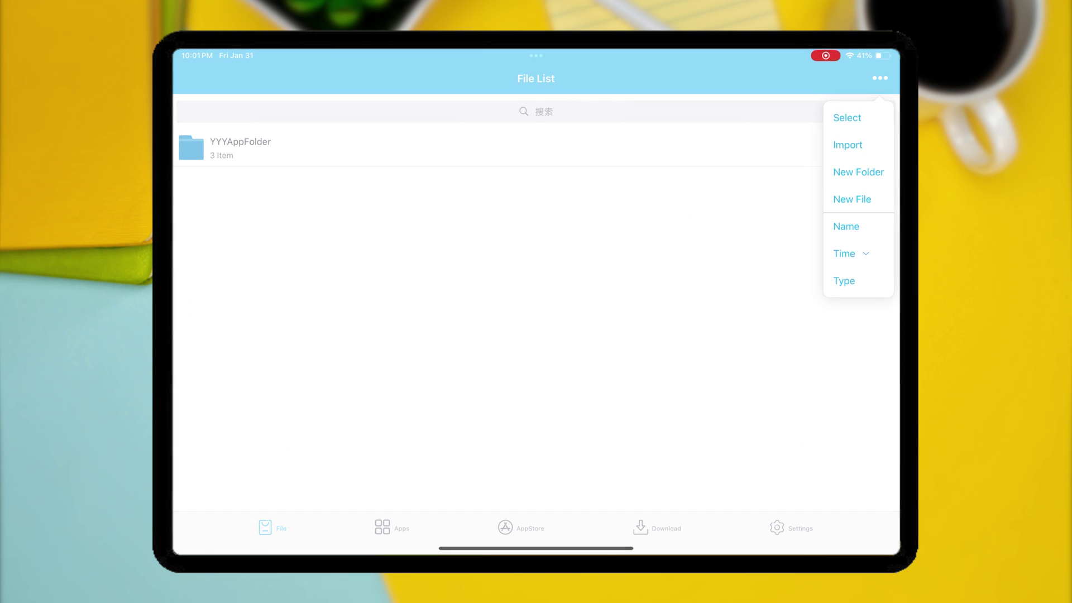
{"action": "left_click", "coordinate": [879, 78]}
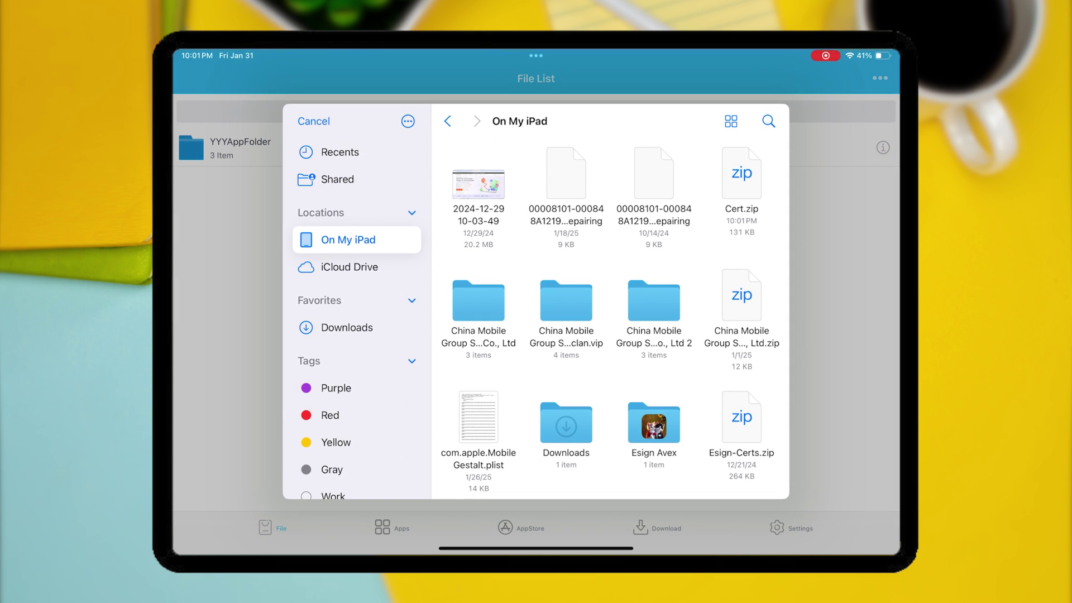
{"action": "scroll", "coordinate": [610, 303], "scroll_direction": "down", "scroll_amount": 1}
{"action": "scroll", "coordinate": [610, 303], "scroll_direction": "up", "scroll_amount": 1}
{"action": "left_click", "coordinate": [741, 177]}
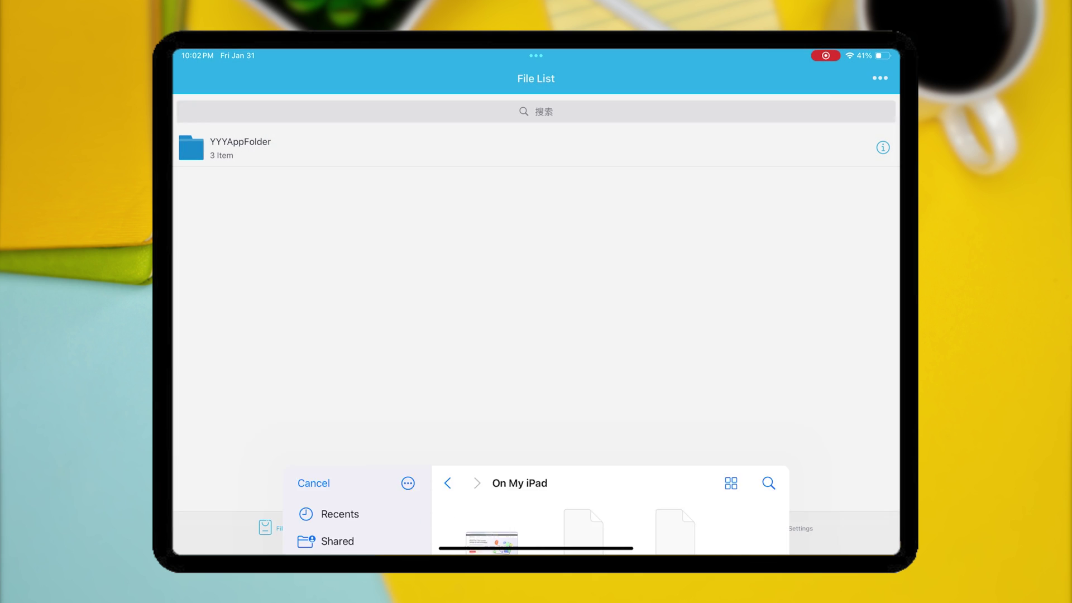
- Unzip Cert.zip and import AVEX.esigncert into certificate management
{"action": "left_click", "coordinate": [227, 185]}
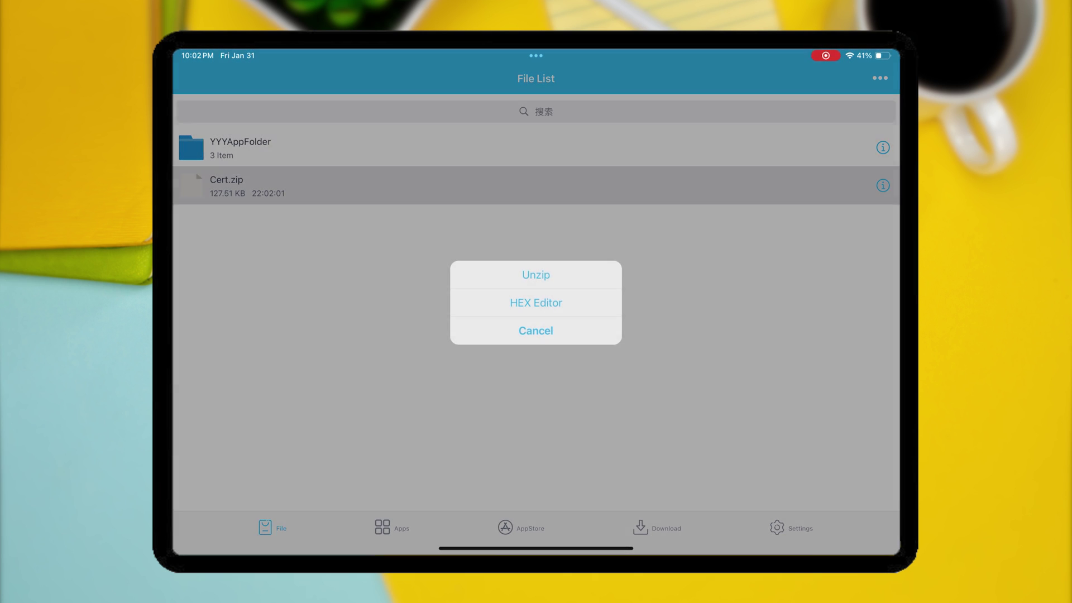
{"action": "left_click", "coordinate": [536, 275]}
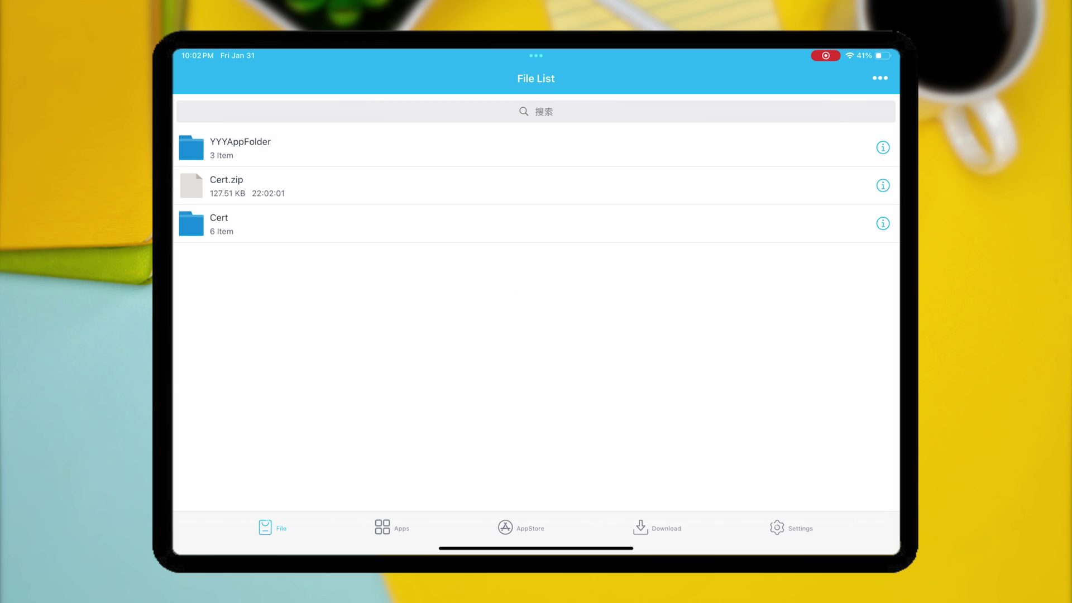
{"action": "left_click", "coordinate": [220, 222]}
{"action": "left_click", "coordinate": [242, 147]}
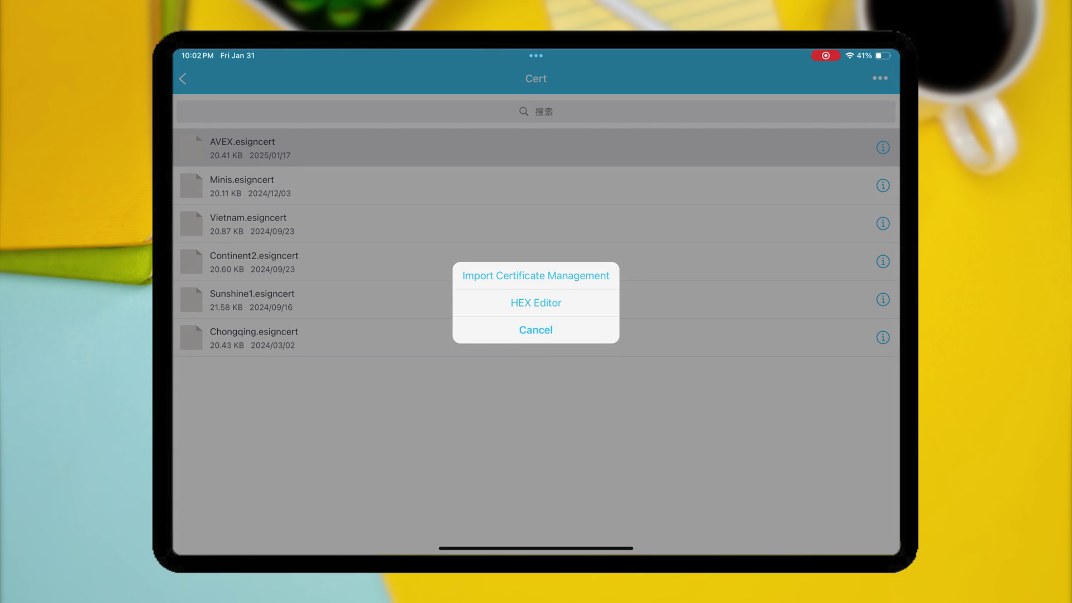
{"action": "left_click", "coordinate": [537, 275]}
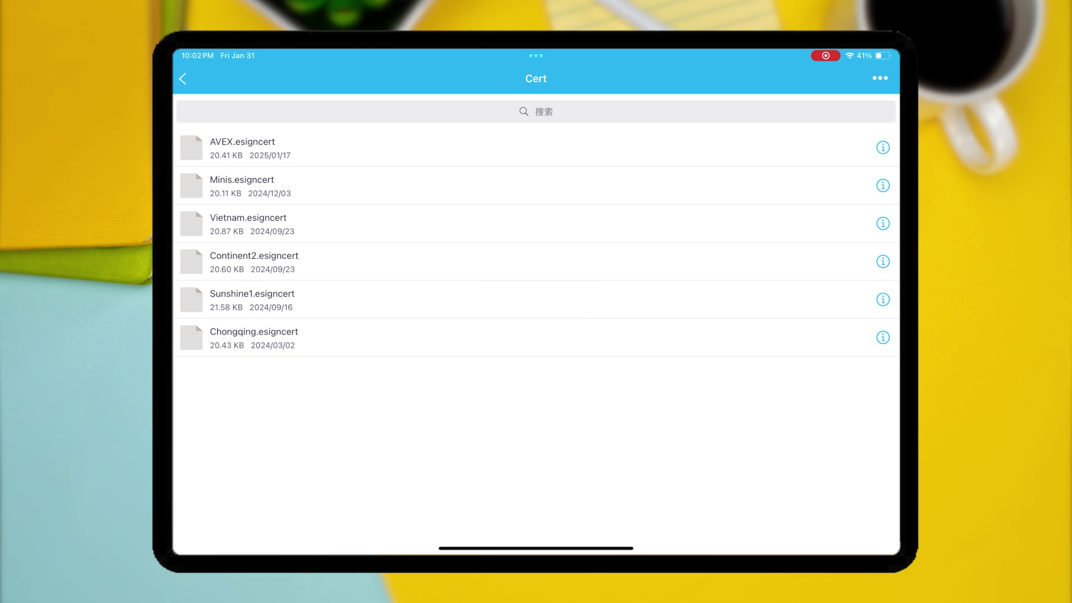
- Import Fortnite-33.20.1.ipa from Recents and add it to the ESign app library
{"action": "left_click", "coordinate": [183, 78]}
{"action": "left_click", "coordinate": [879, 78]}
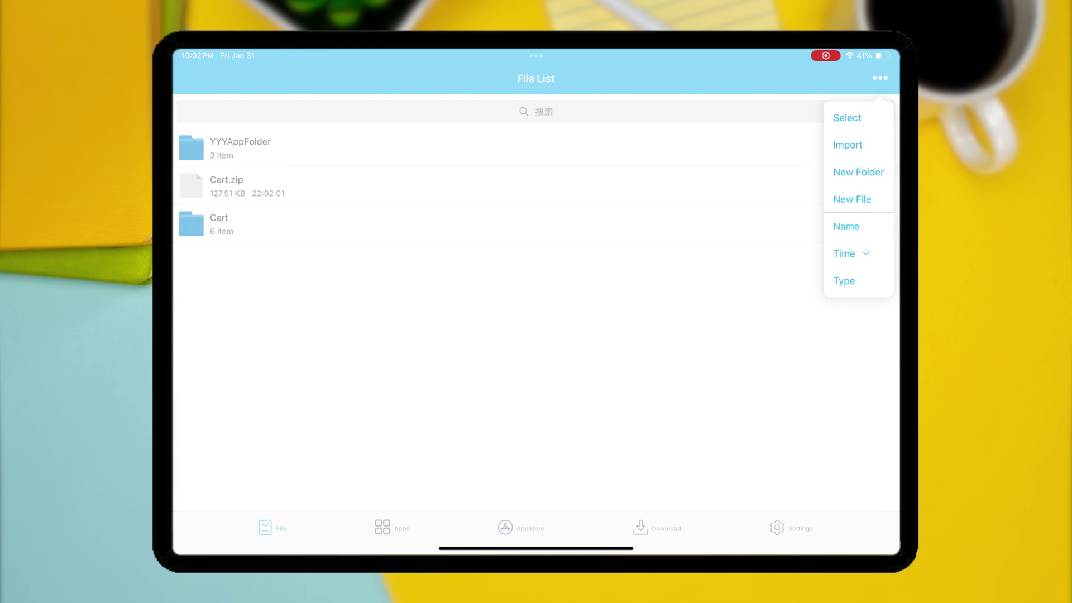
{"action": "left_click", "coordinate": [848, 145]}
{"action": "left_click", "coordinate": [347, 239]}
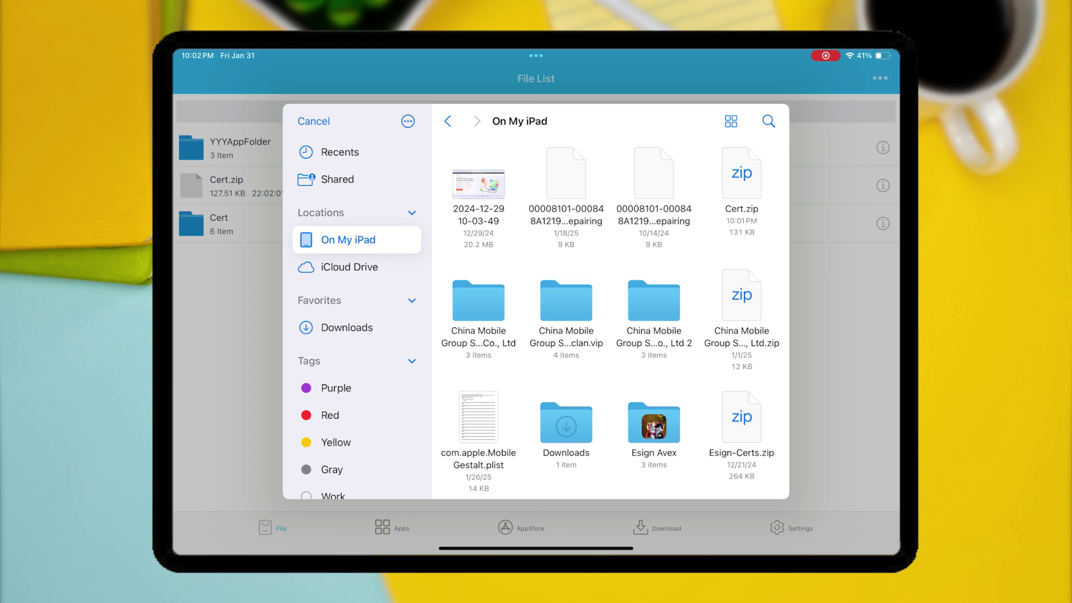
{"action": "scroll", "coordinate": [609, 336], "scroll_direction": "down", "scroll_amount": 3}
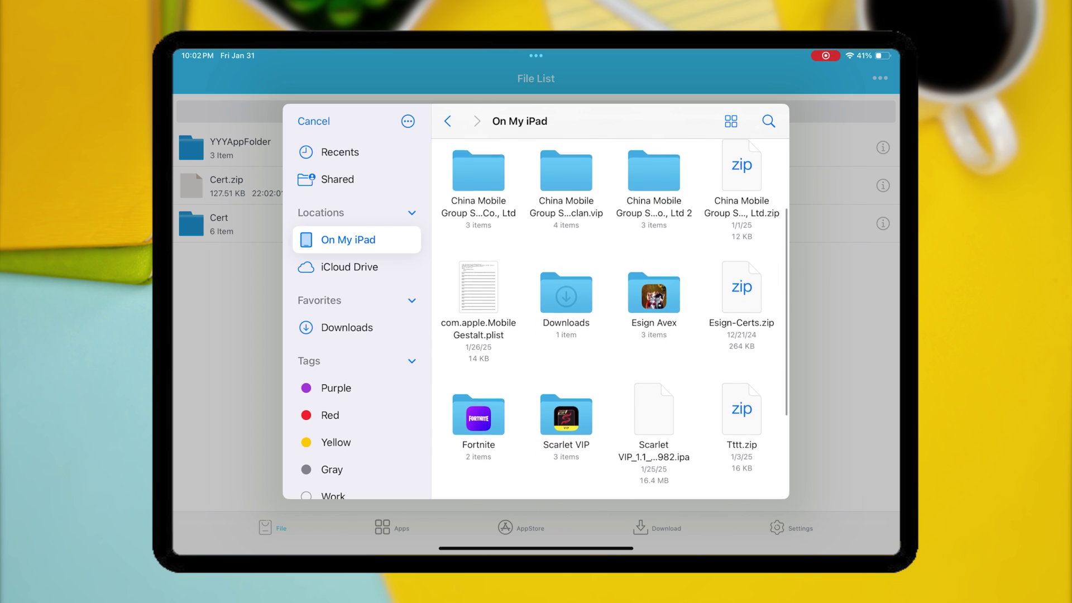
{"action": "scroll", "coordinate": [611, 320], "scroll_direction": "up", "scroll_amount": 3}
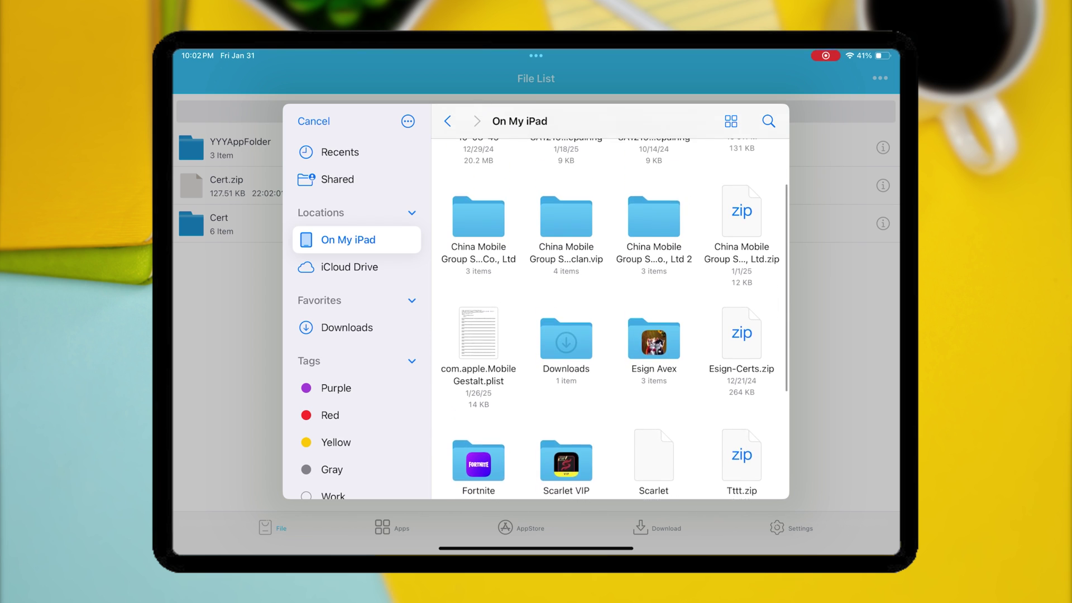
{"action": "left_click", "coordinate": [350, 266]}
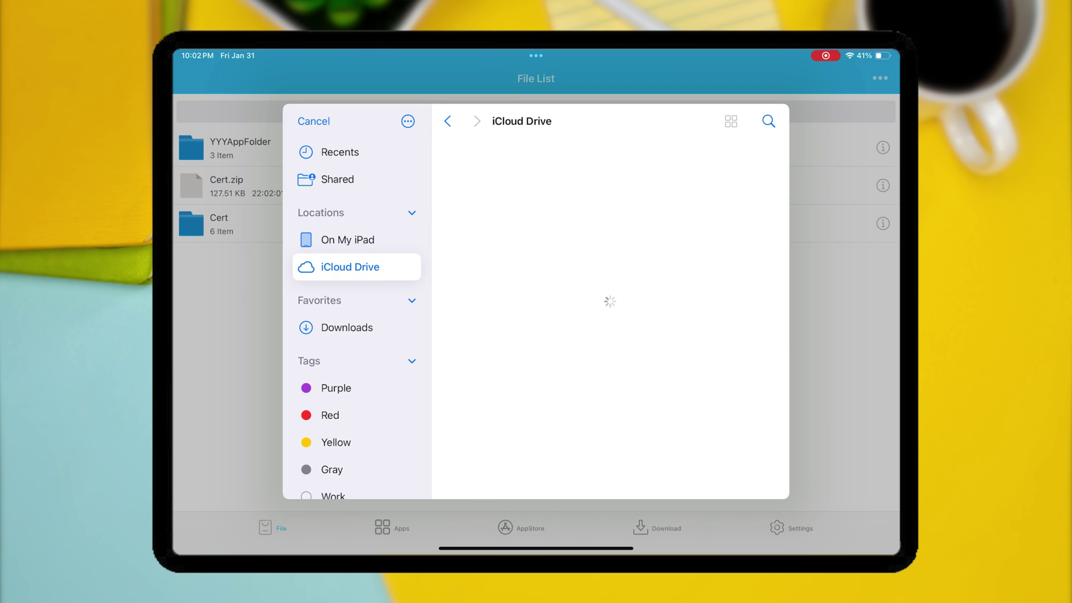
{"action": "left_click", "coordinate": [340, 152]}
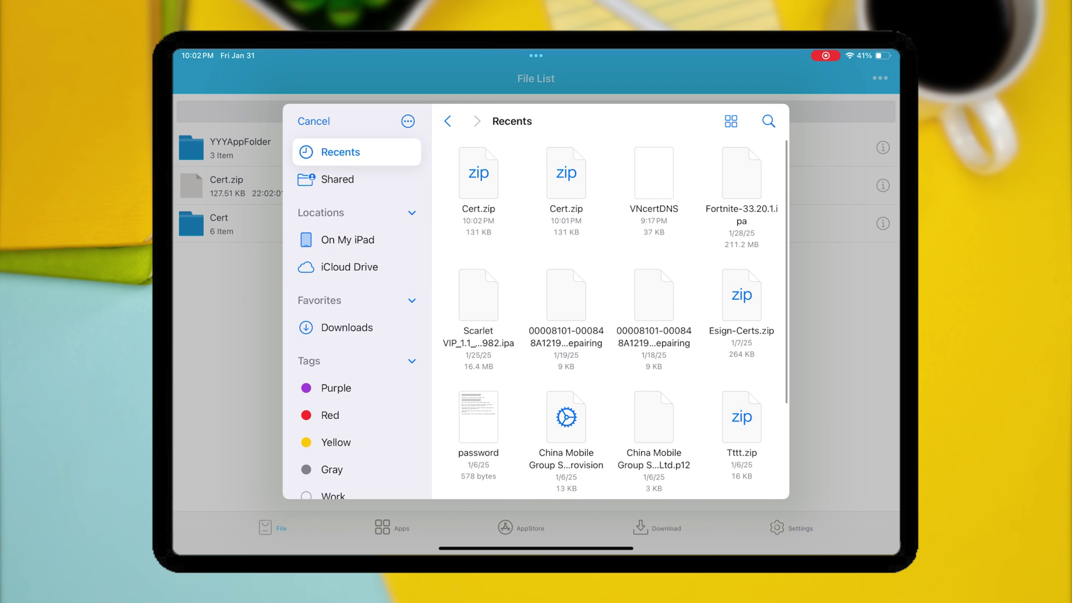
{"action": "left_click", "coordinate": [741, 176]}
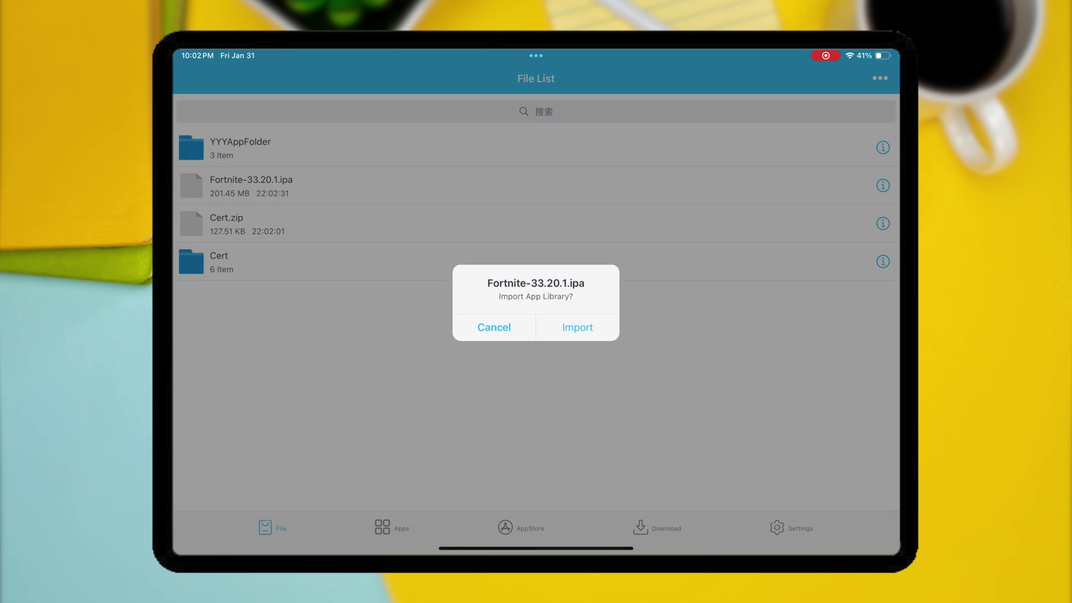
{"action": "left_click", "coordinate": [577, 327]}
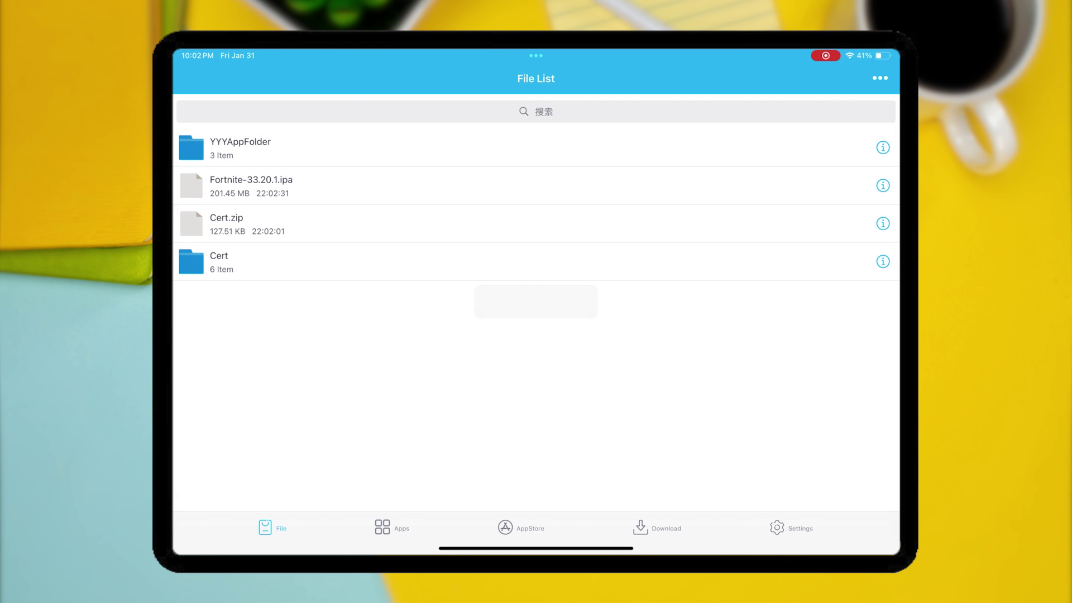
- Sign the unsigned Fortnite app from the Apps list with the imported certificate
{"action": "left_click", "coordinate": [392, 528]}
{"action": "left_click", "coordinate": [536, 156]}
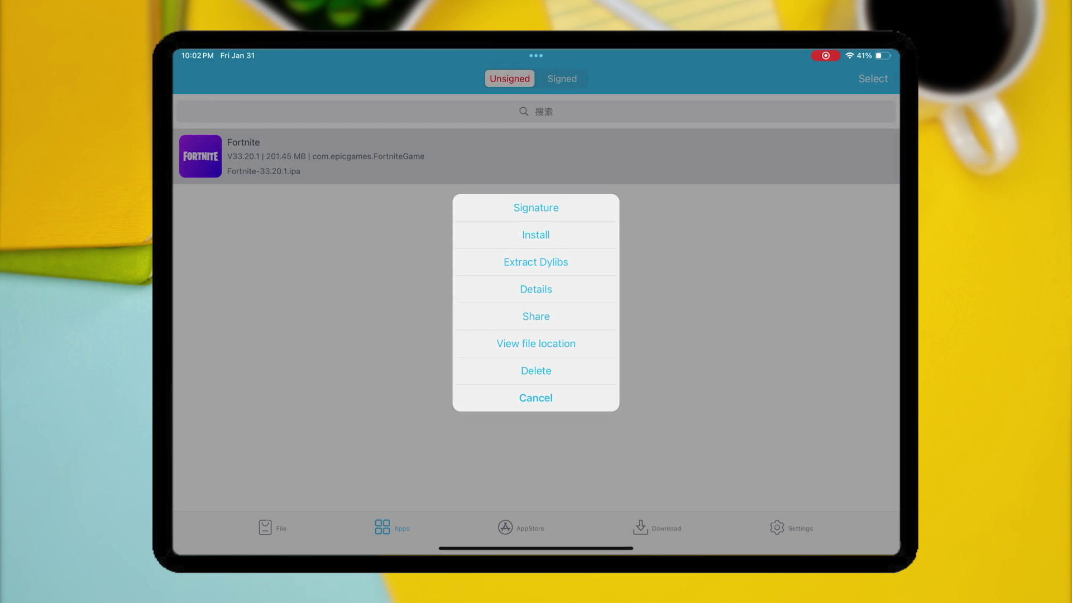
{"action": "left_click", "coordinate": [536, 209]}
{"action": "left_click", "coordinate": [536, 428]}
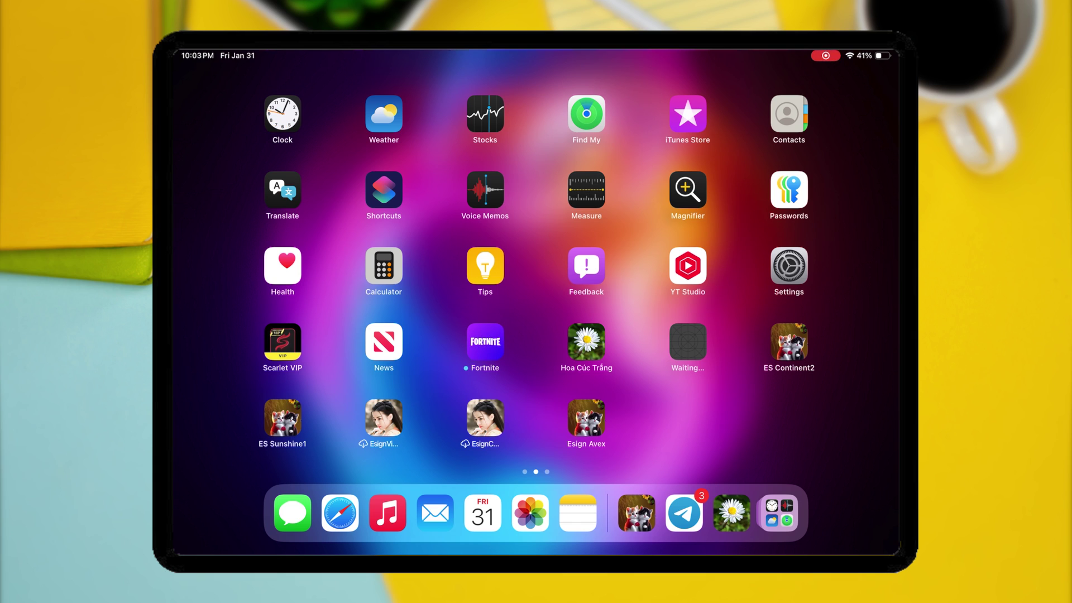
- Launch the newly installed Fortnite icon from the Home Screen
{"action": "left_click", "coordinate": [485, 342]}
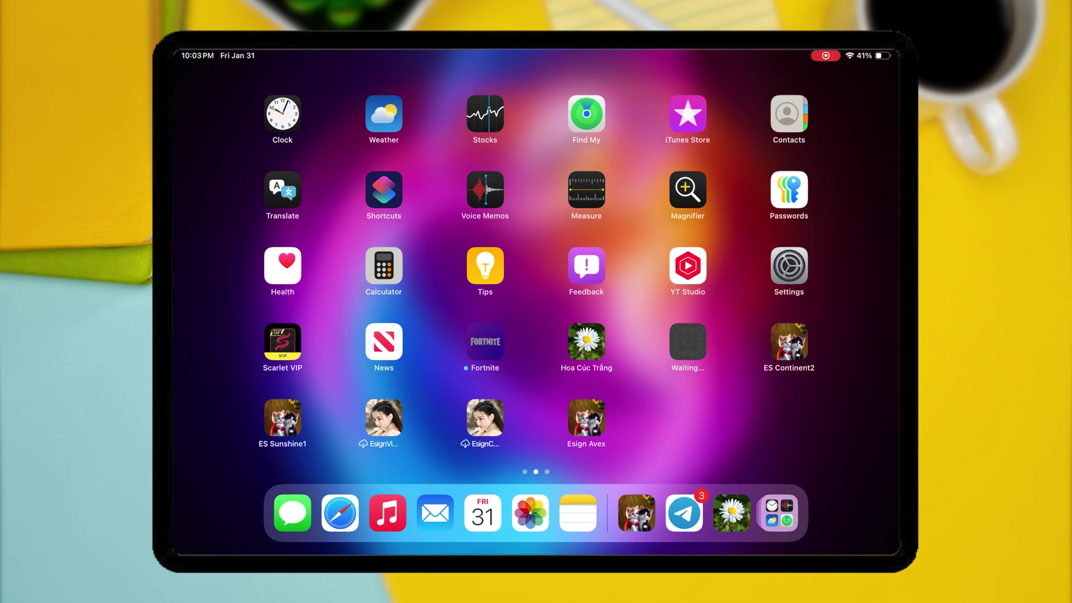